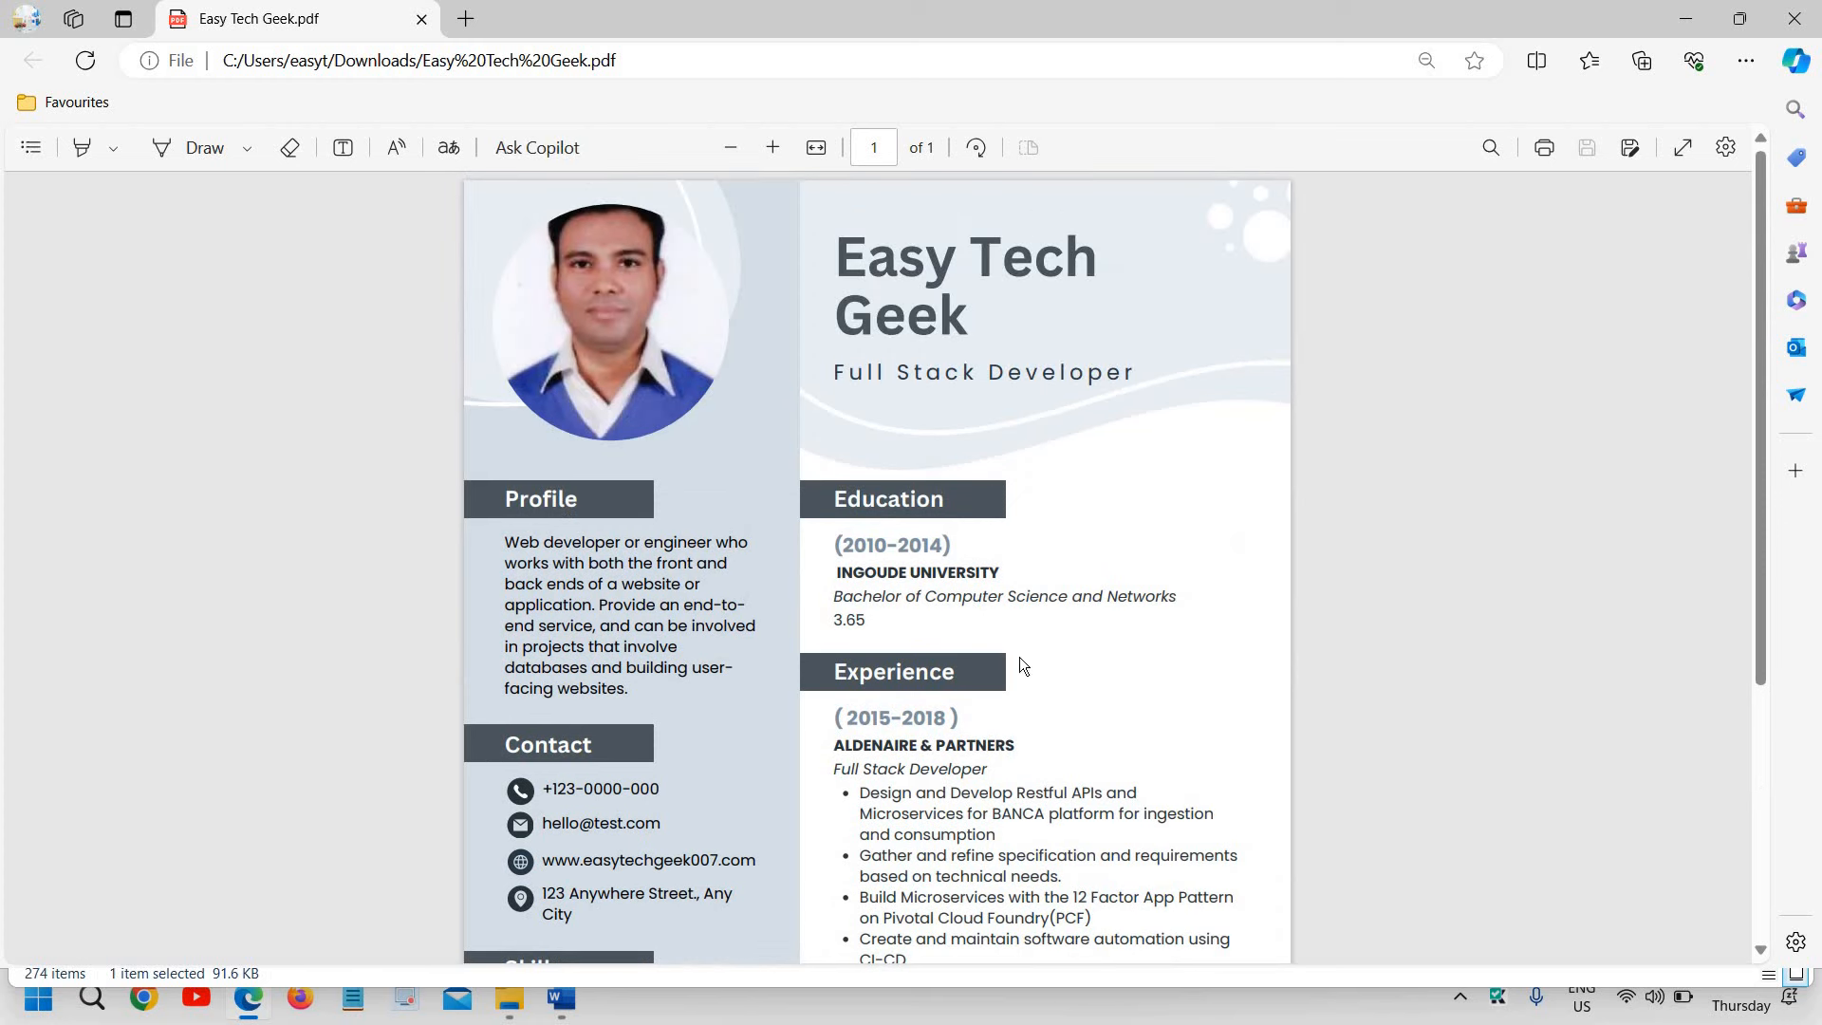
- Look through the finished sample resume PDF, then clear the PDF viewer and Downloads windows off the desktop
scroll(1079, 639, "down", 4)
scroll(1079, 639, "up", 4)
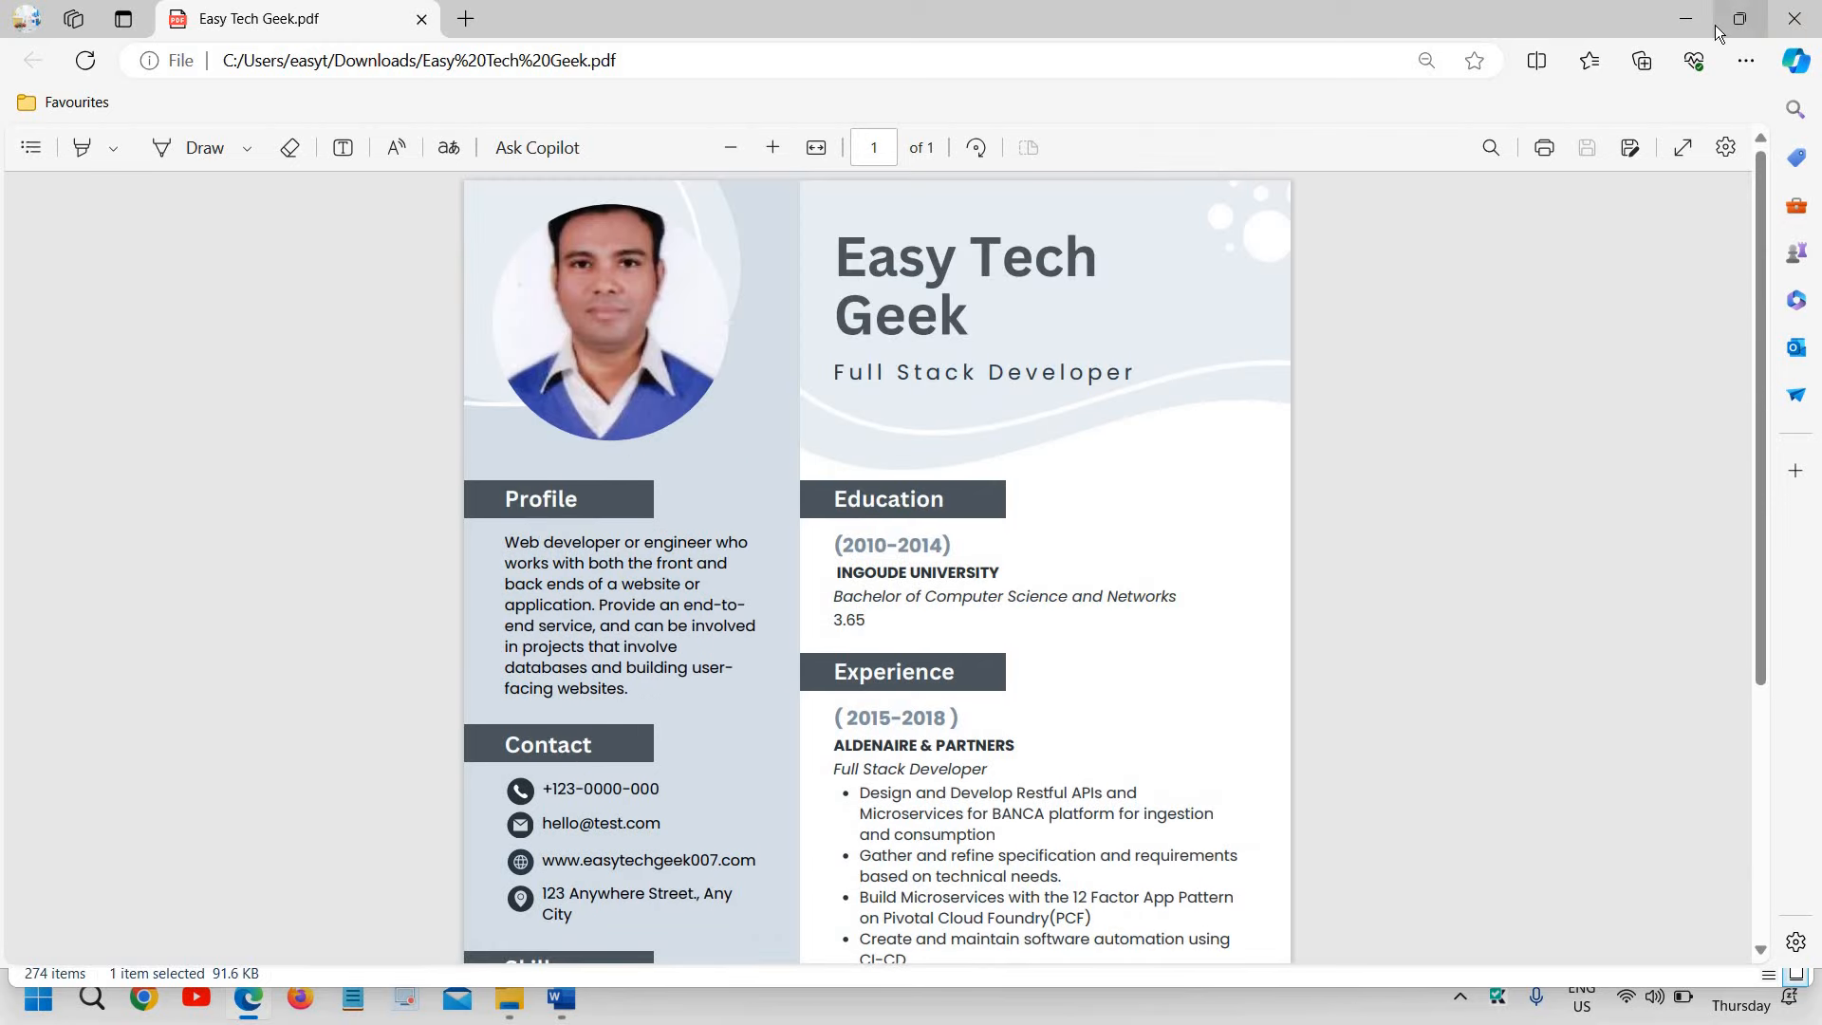
left_click(1685, 19)
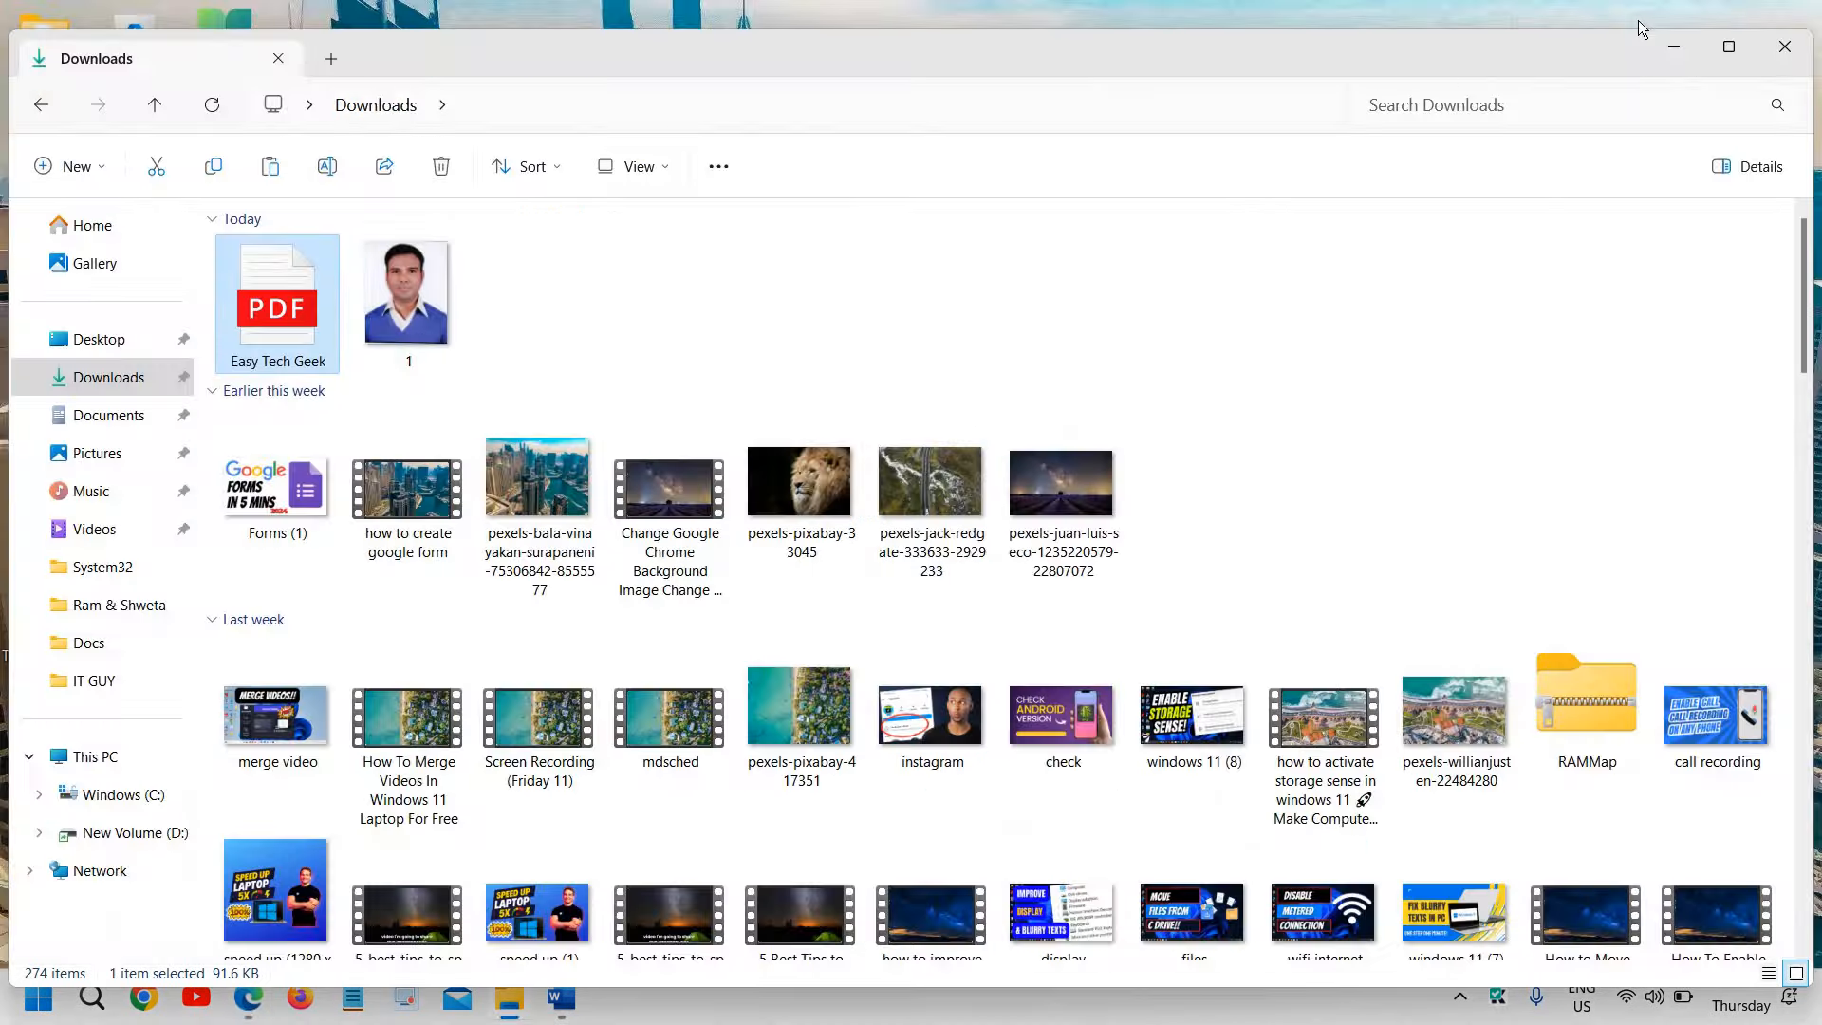
left_click(1788, 47)
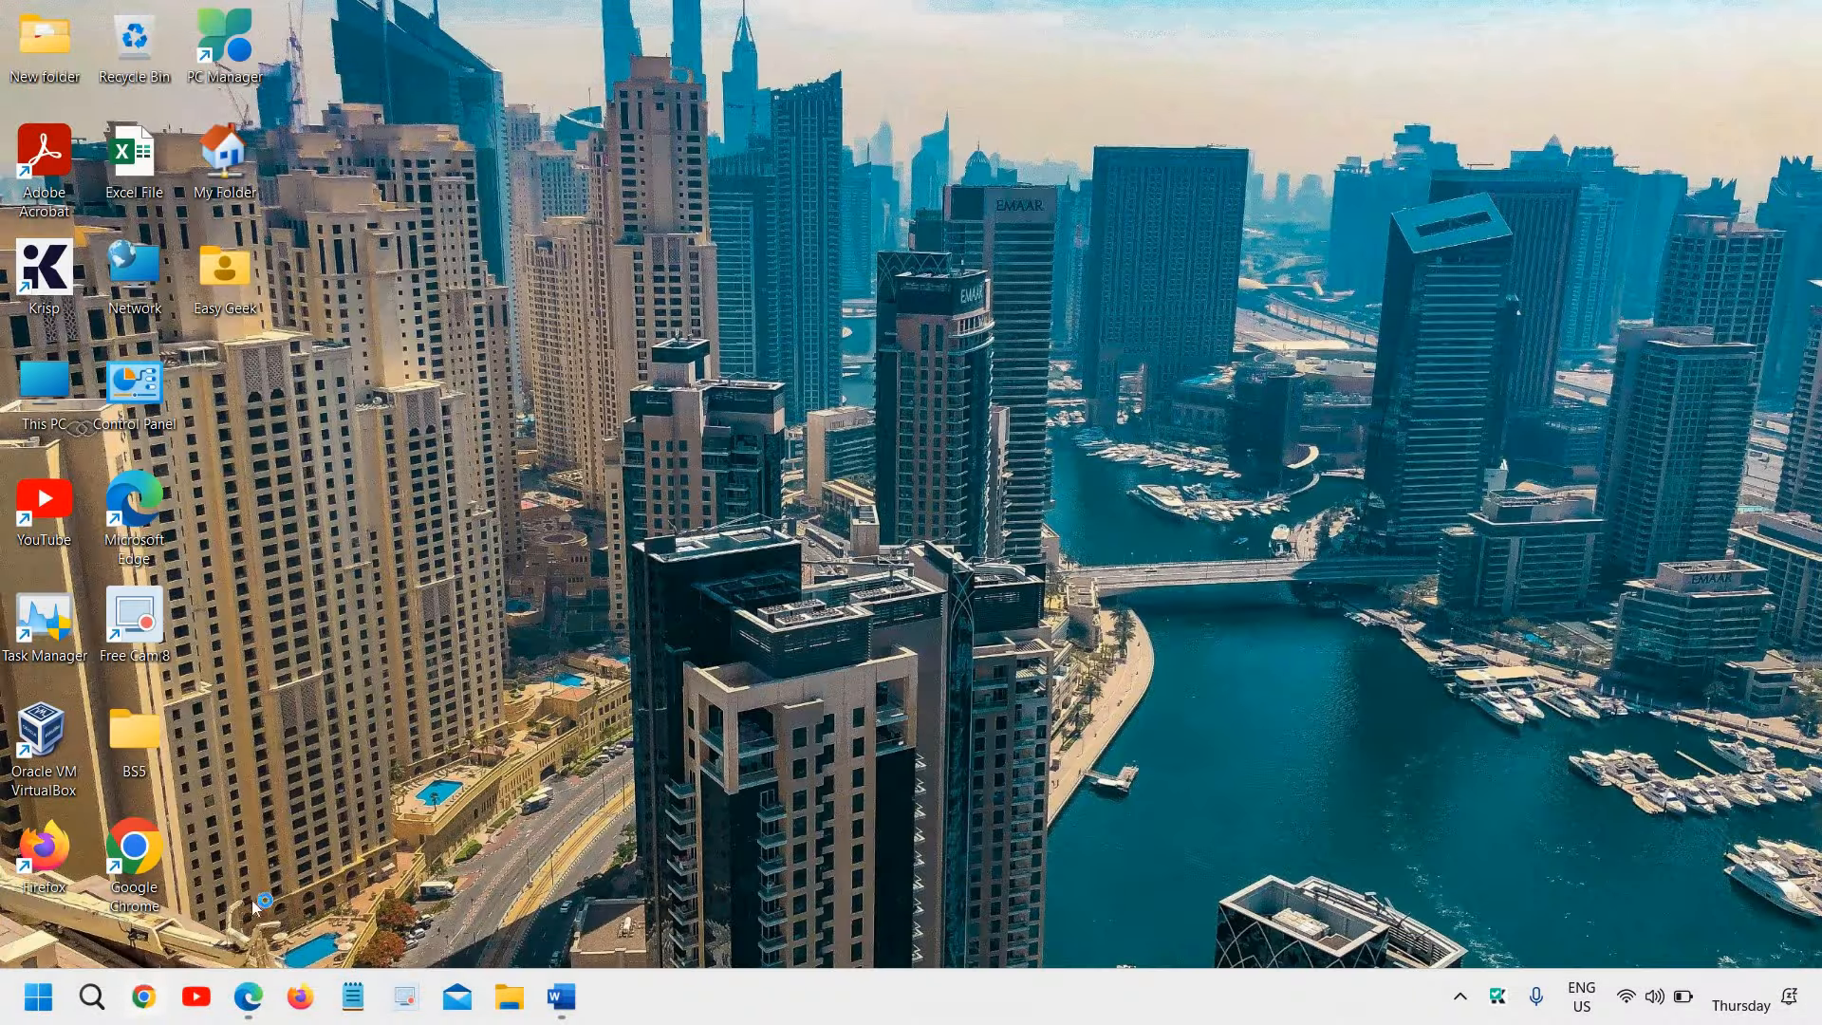
- Open the Canva website, canva.com, in a maximized Google Chrome window
left_click(143, 996)
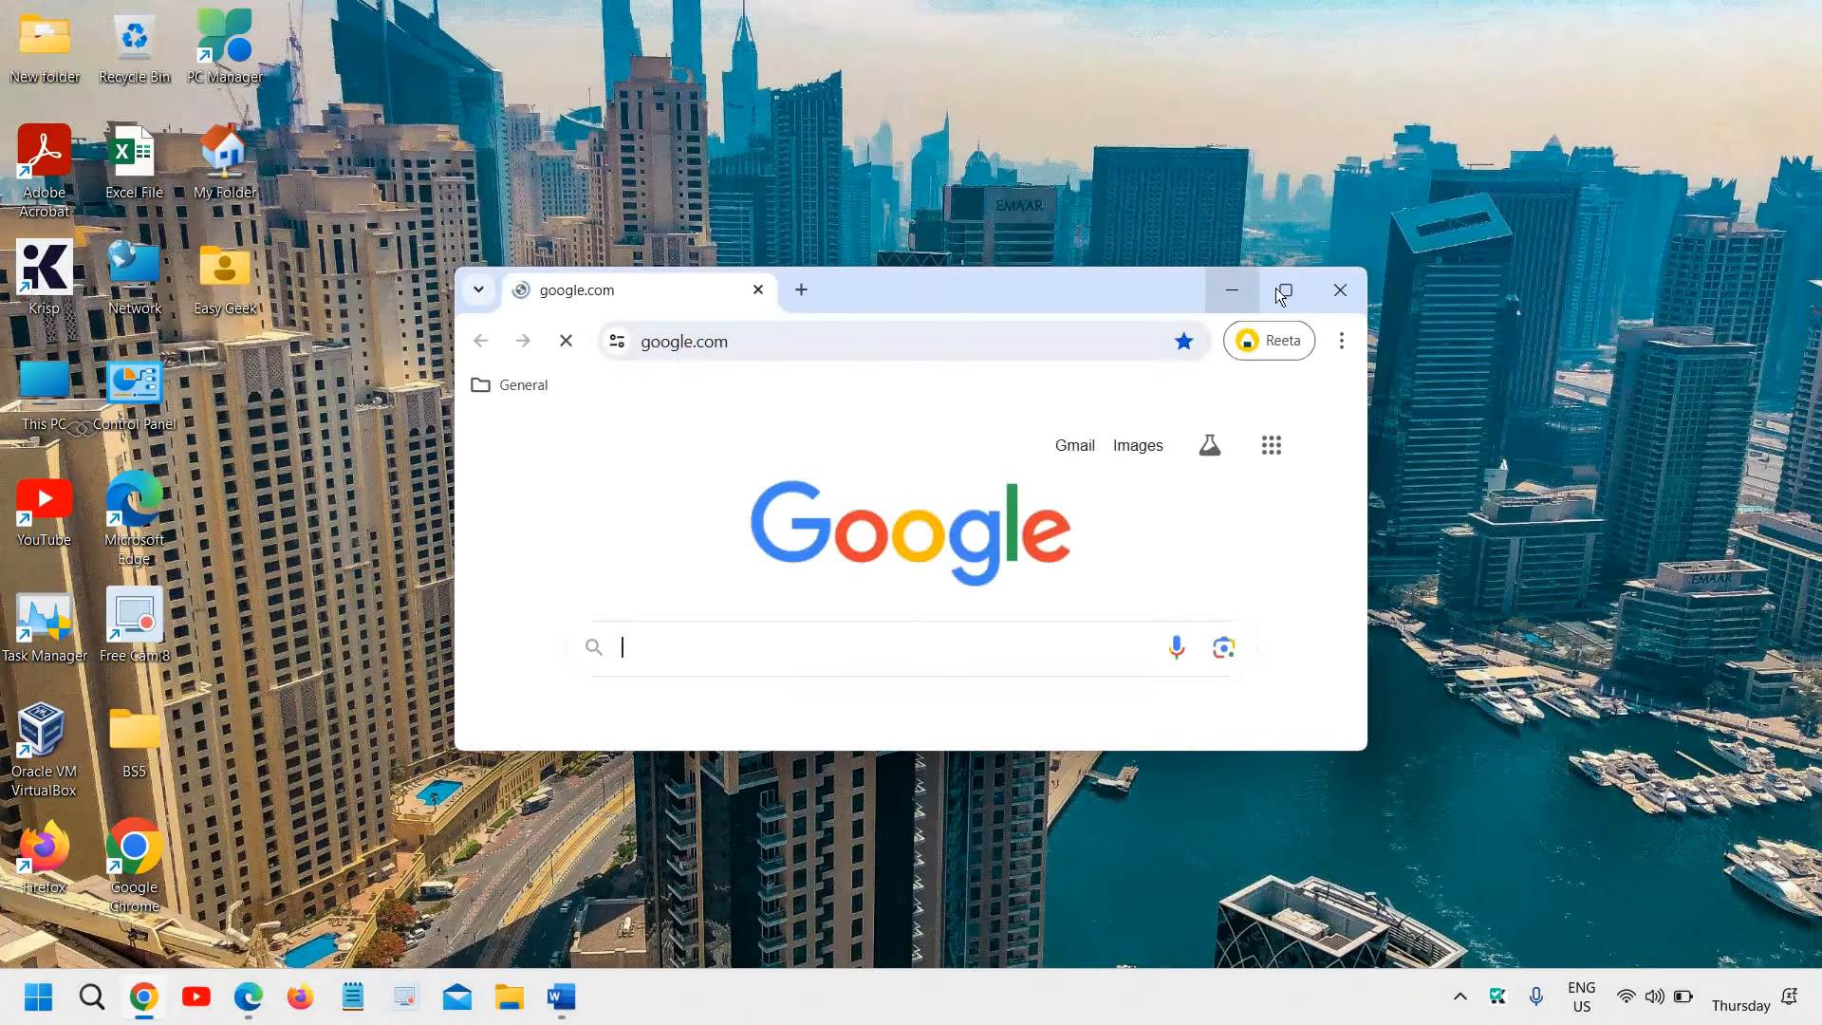
left_click(1271, 294)
left_click(508, 82)
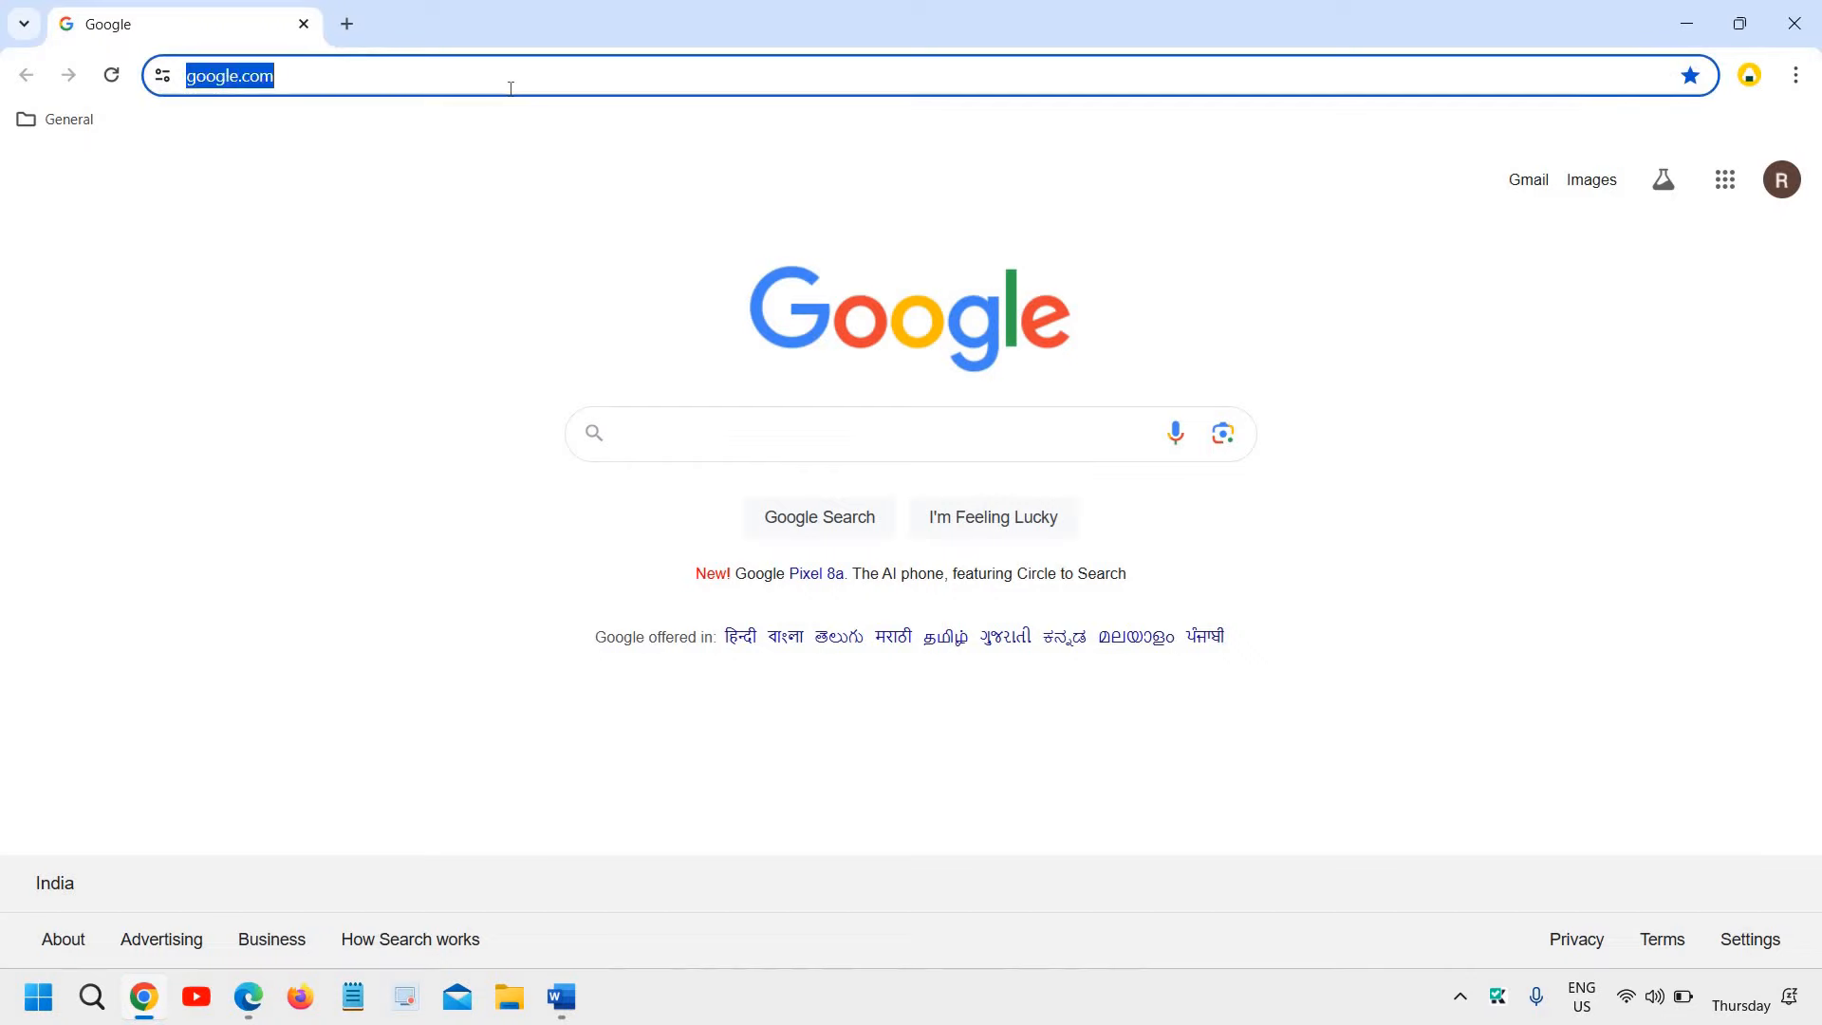
type("can")
key("Return")
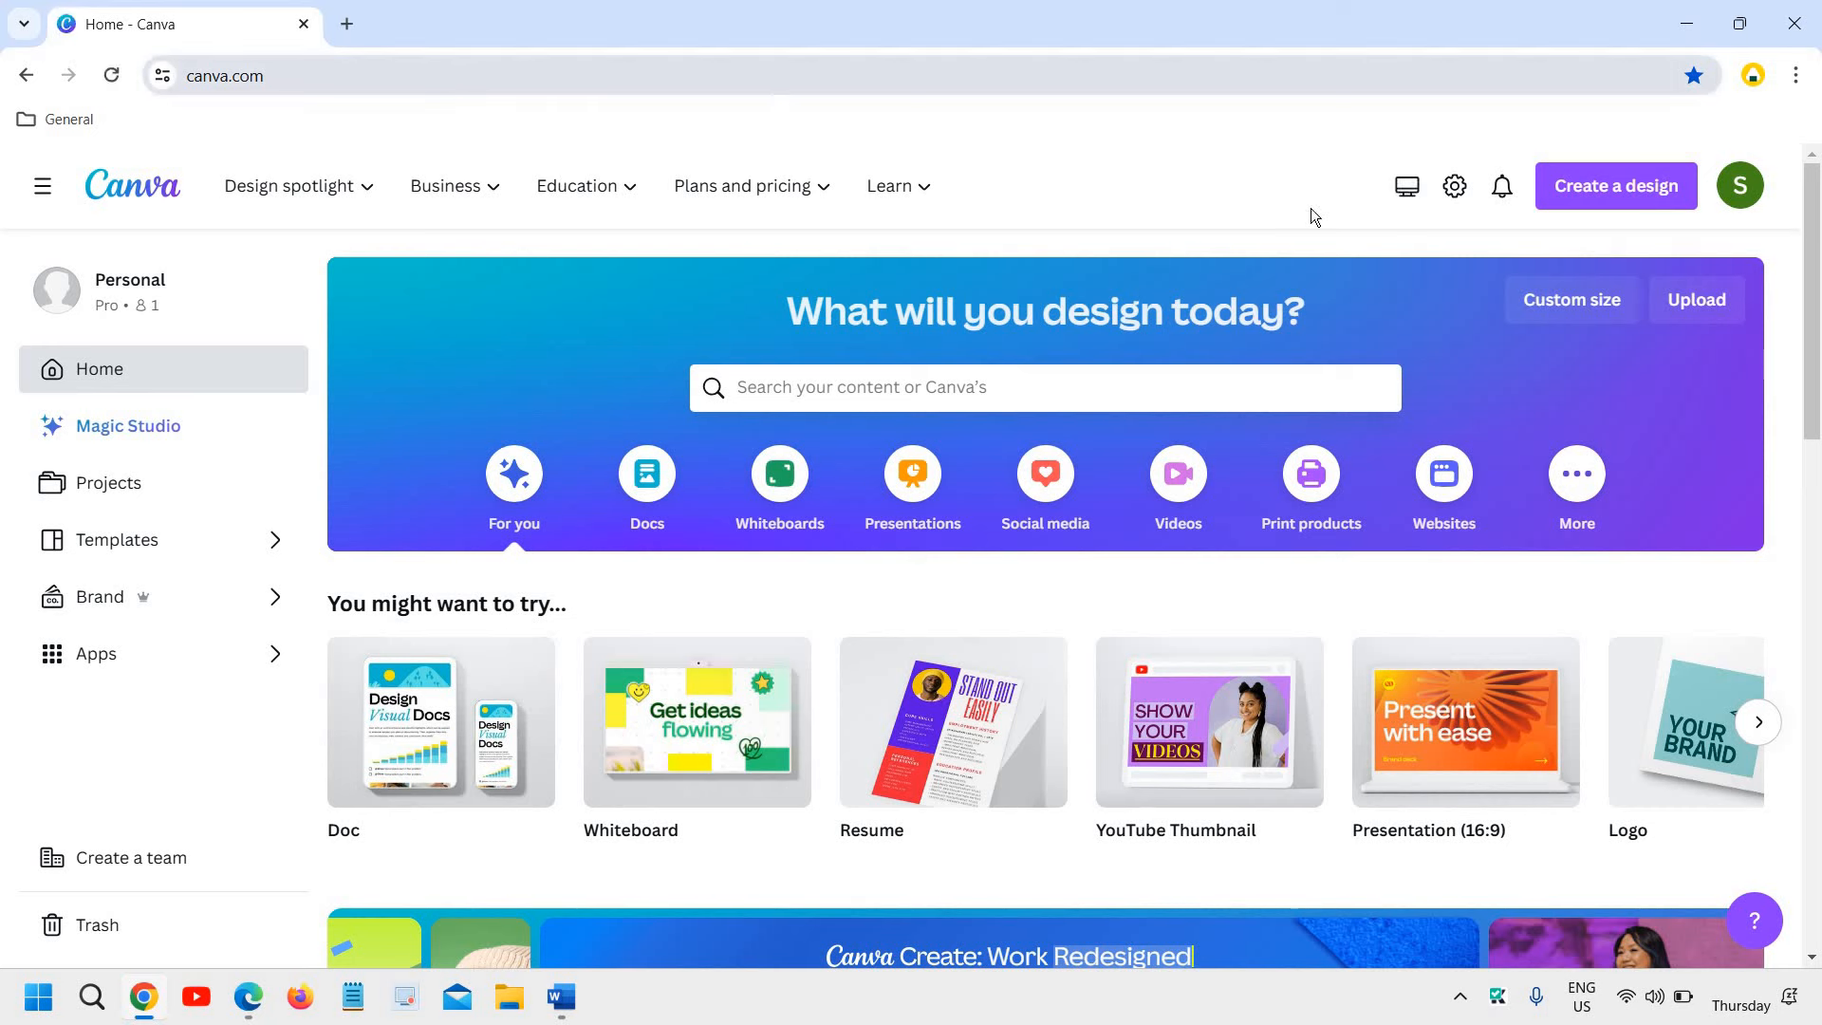
- Create a new blank design of the Resume type, 21 × 29.7 cm
left_click(1646, 193)
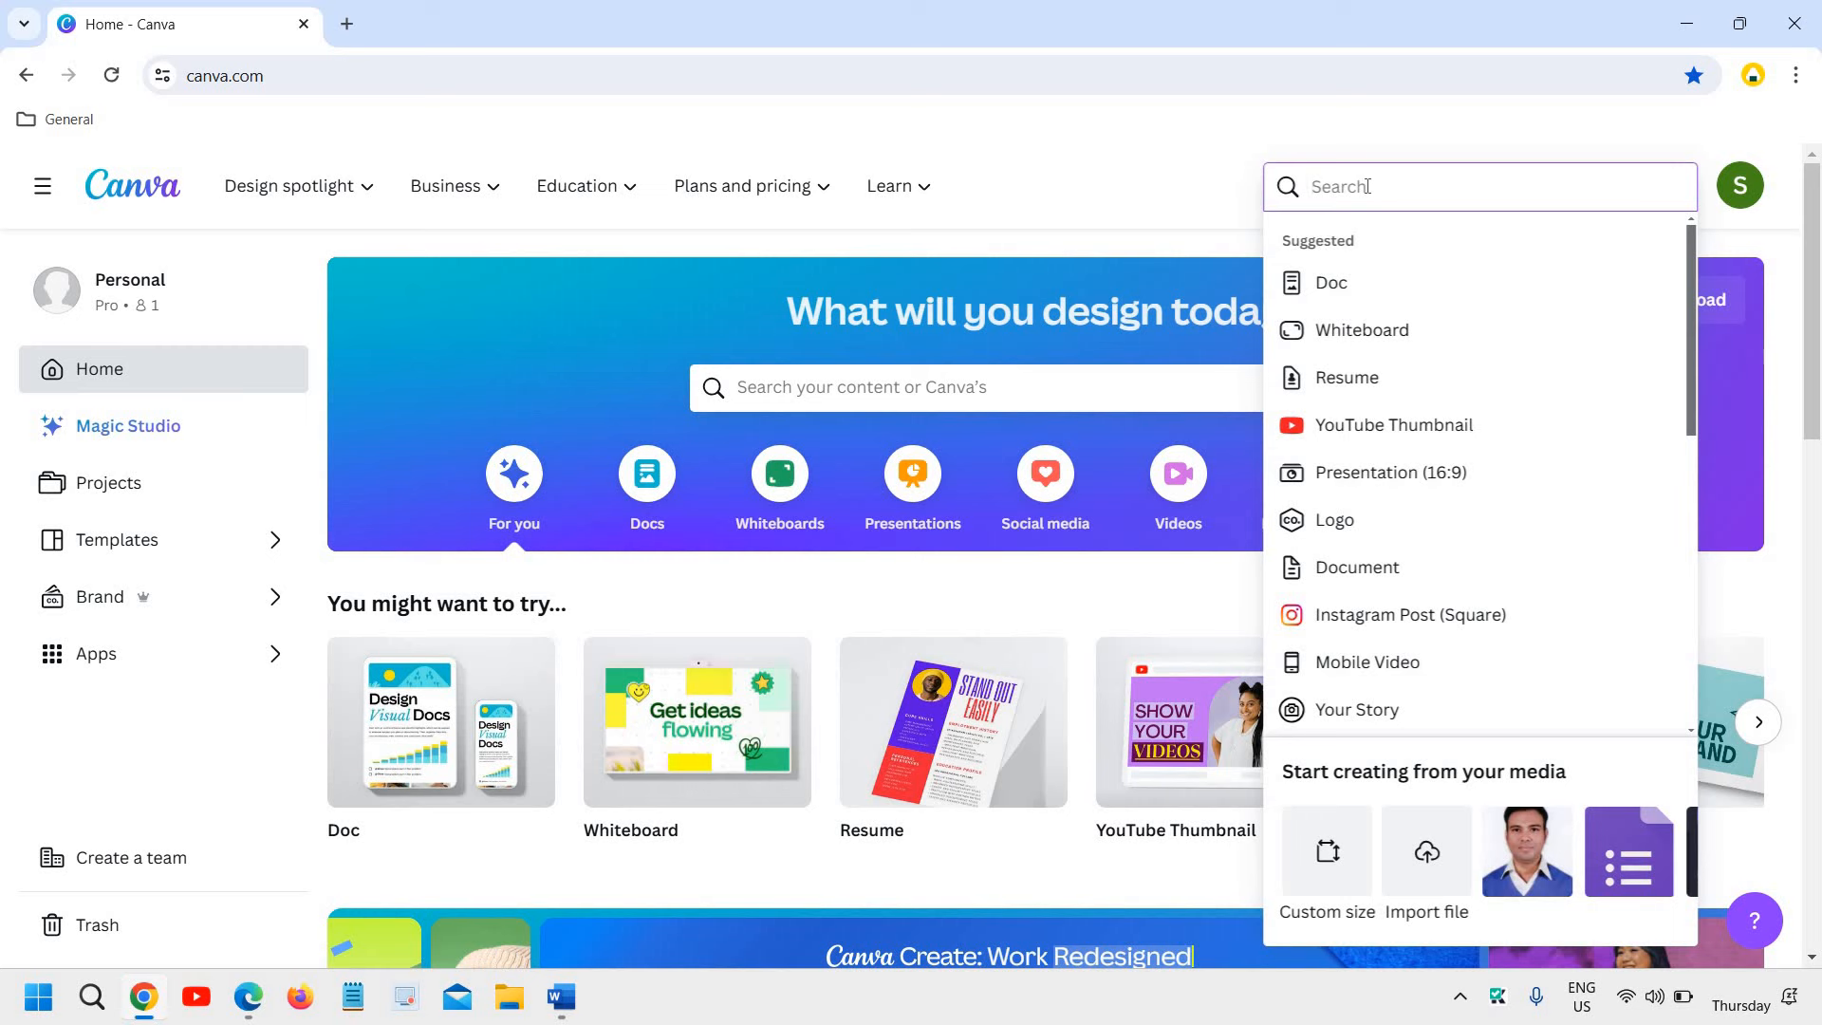
type("res")
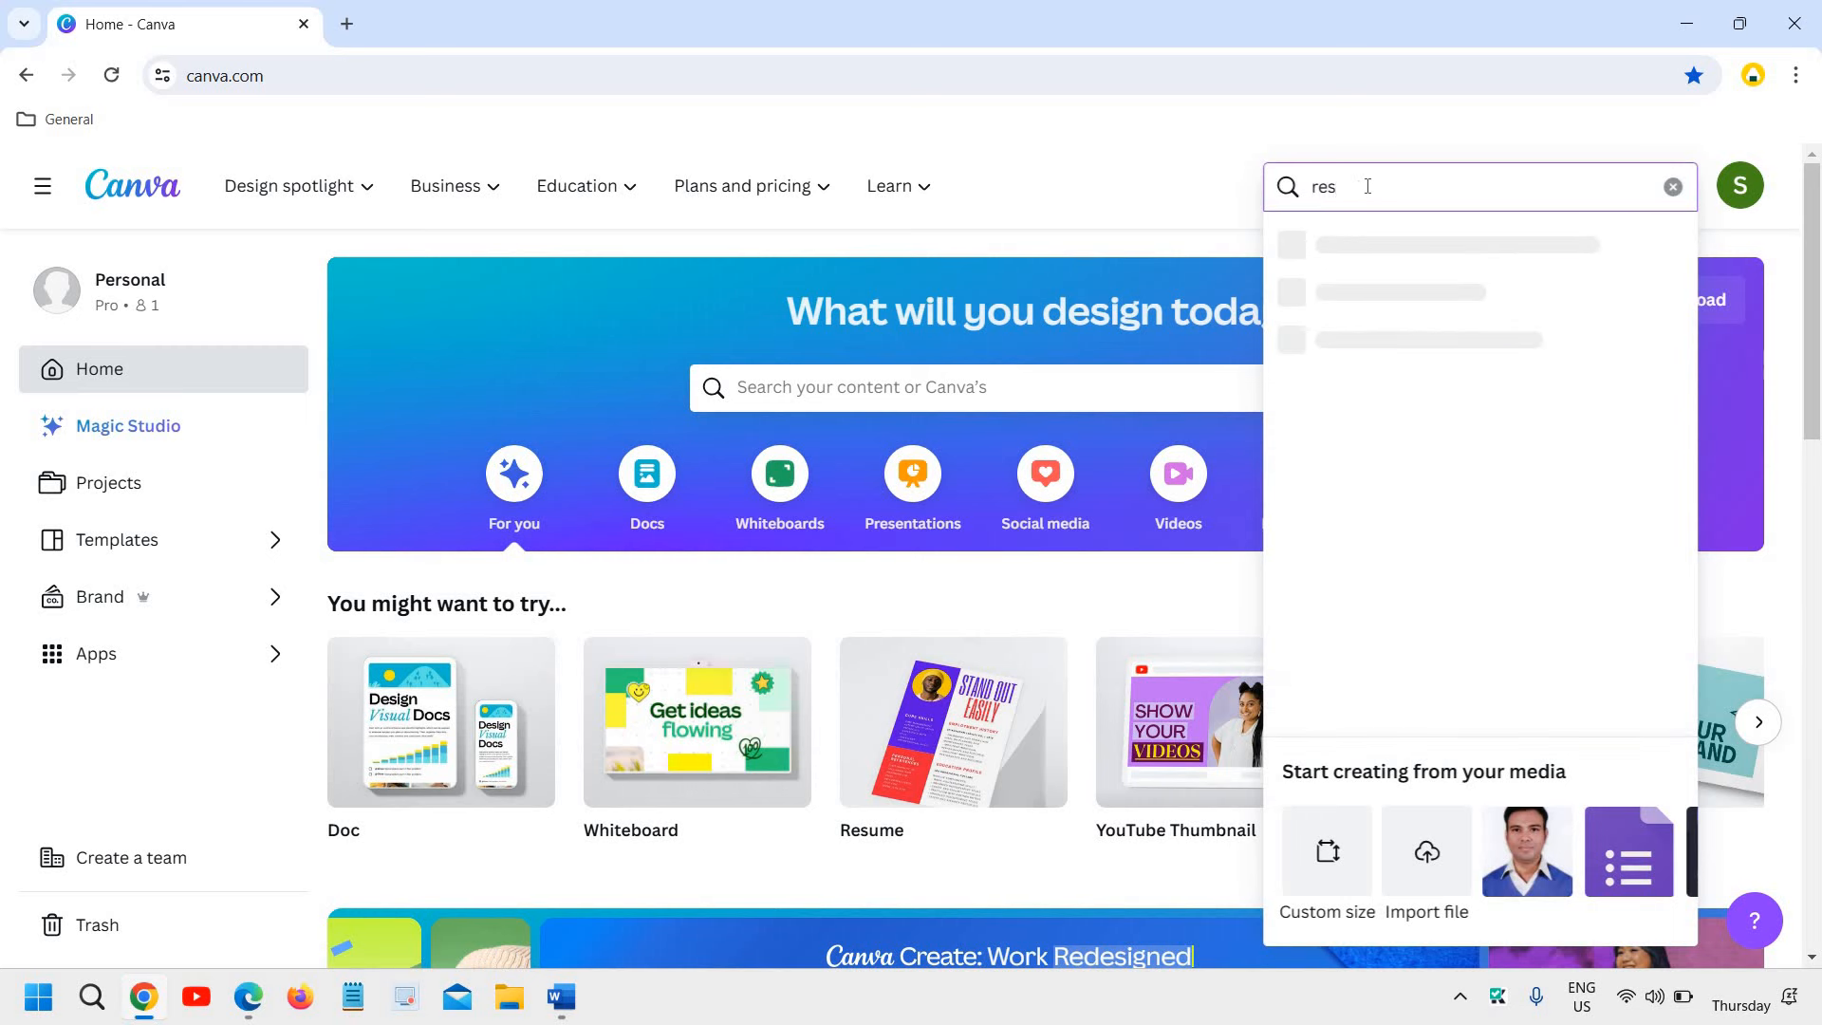
type("u")
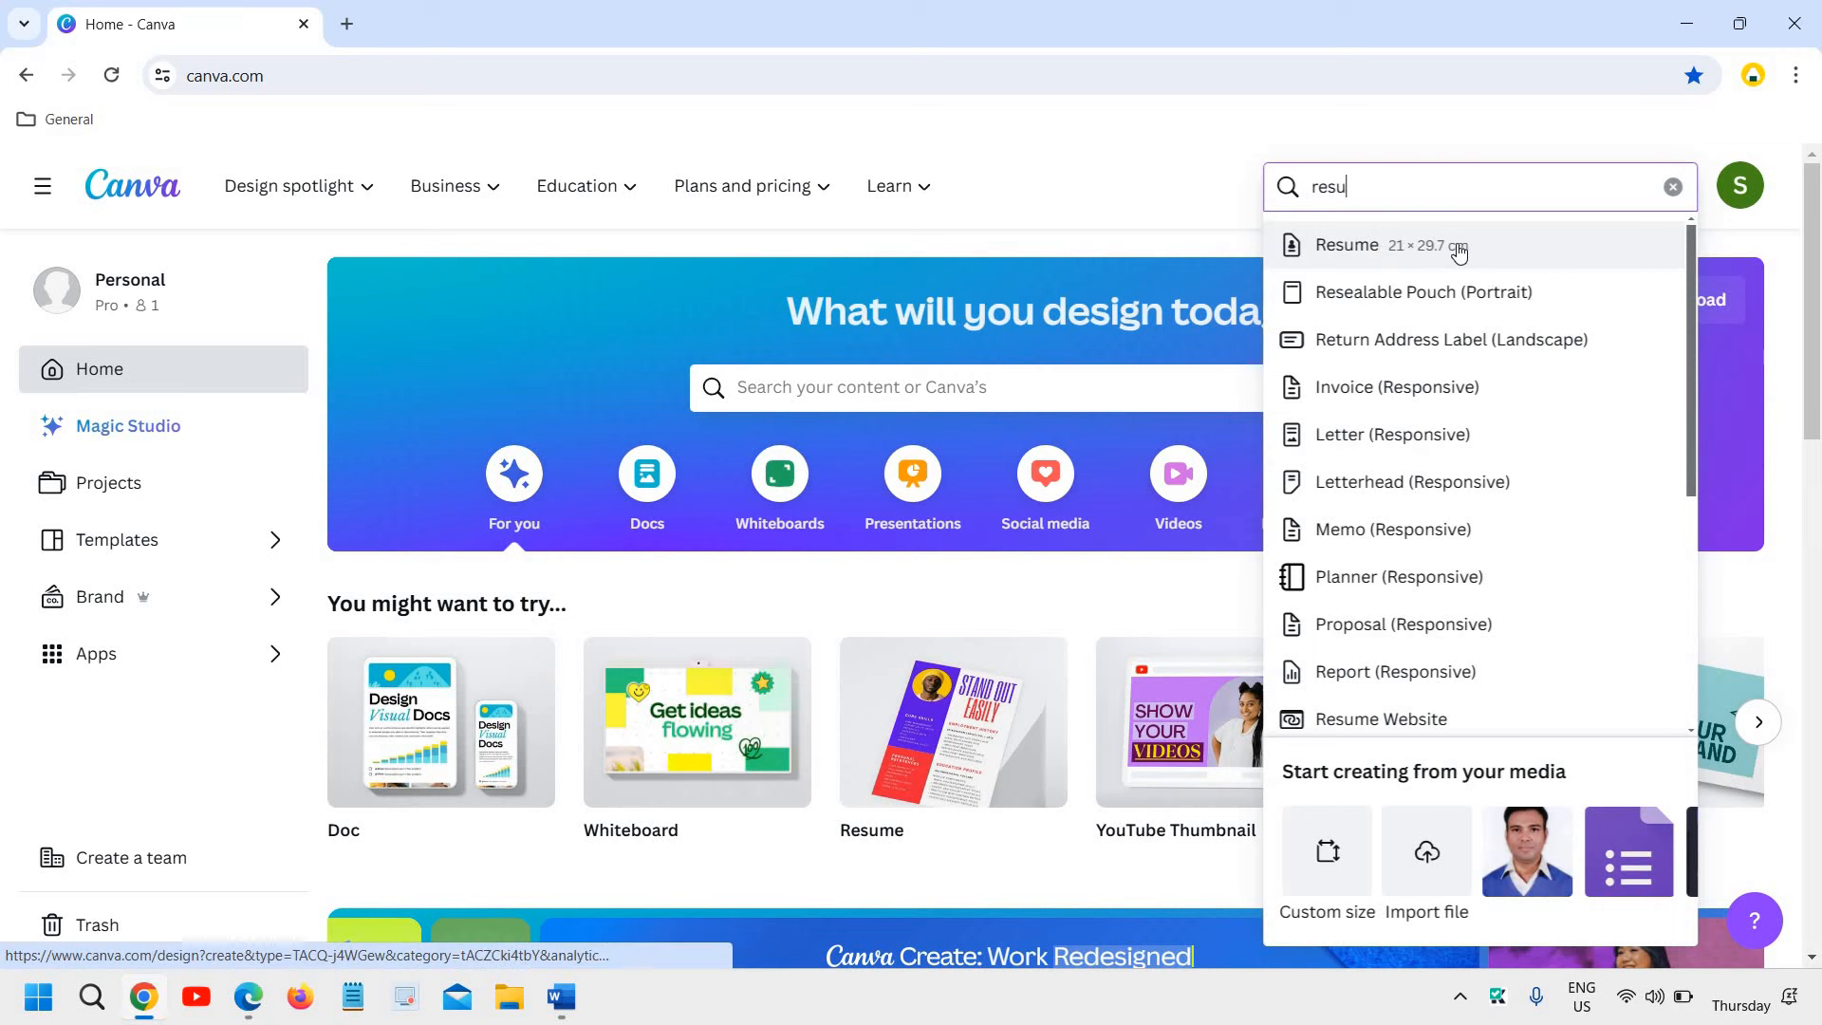
left_click(1487, 241)
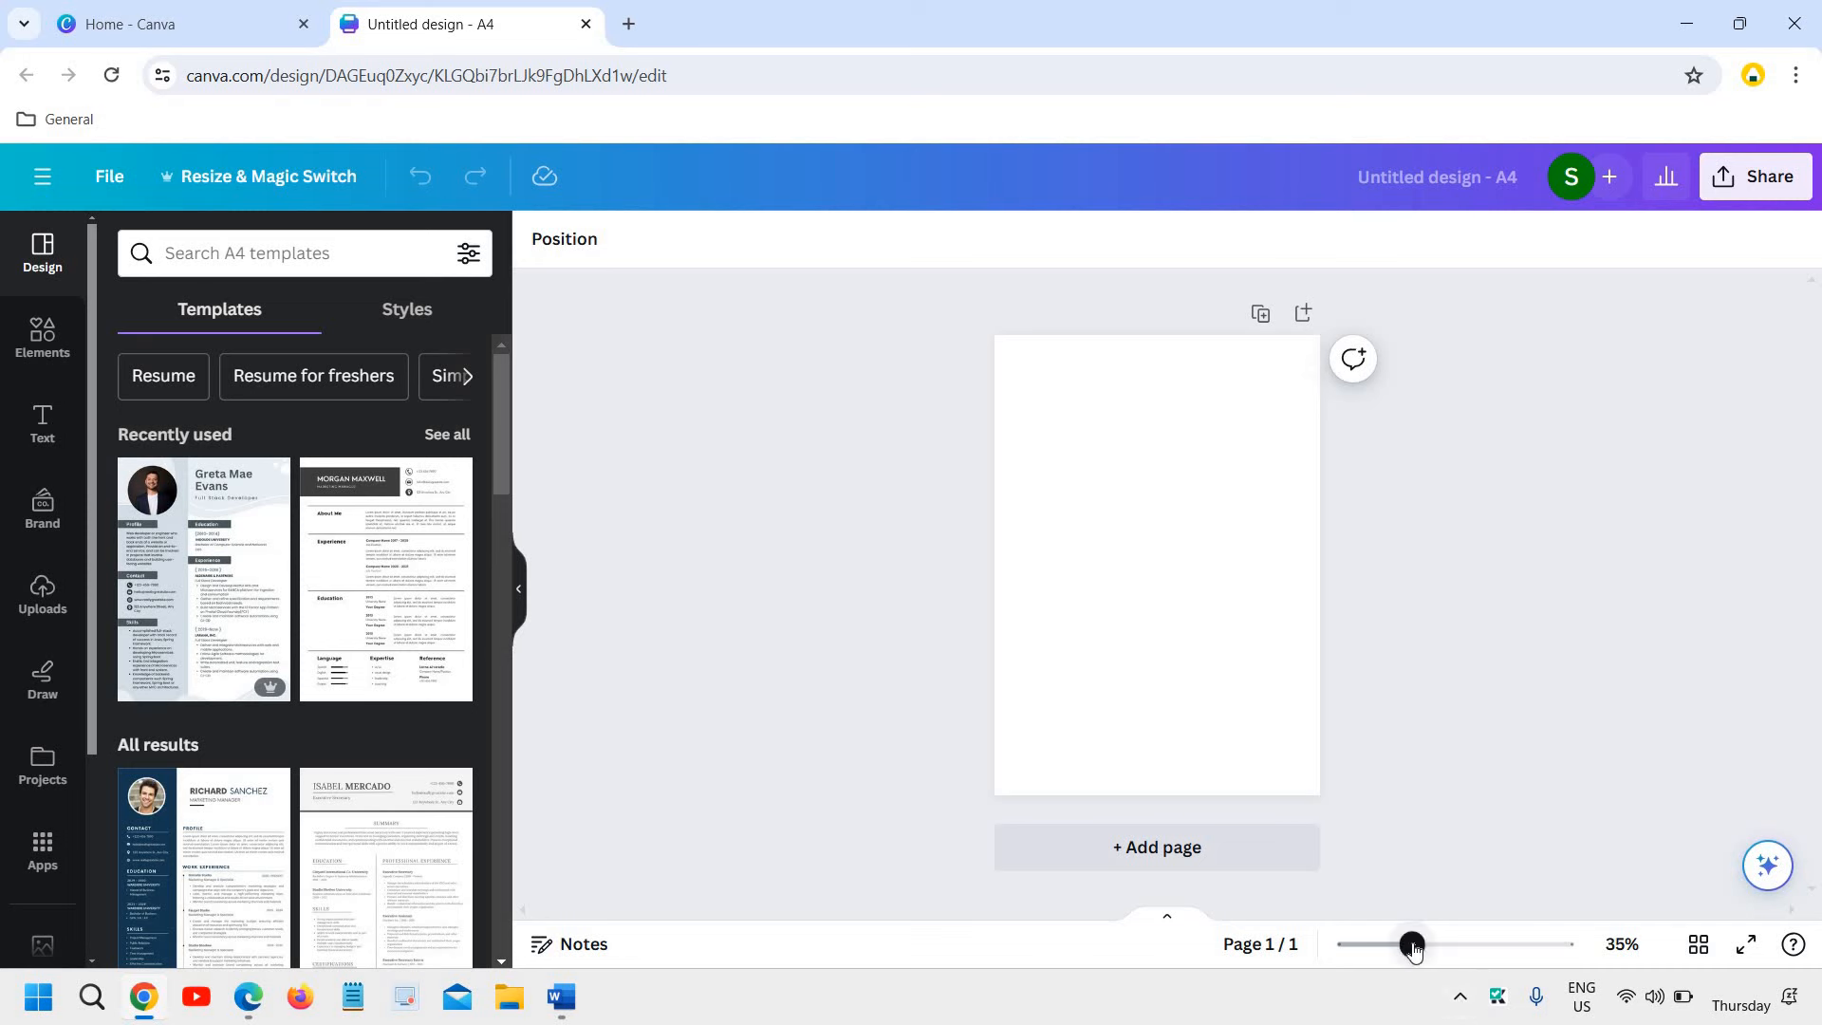
- Apply the "White Blue Simple Full Stack Developer CV Resume" template from the full list of recently used templates
left_click_drag(1411, 946, 1425, 946)
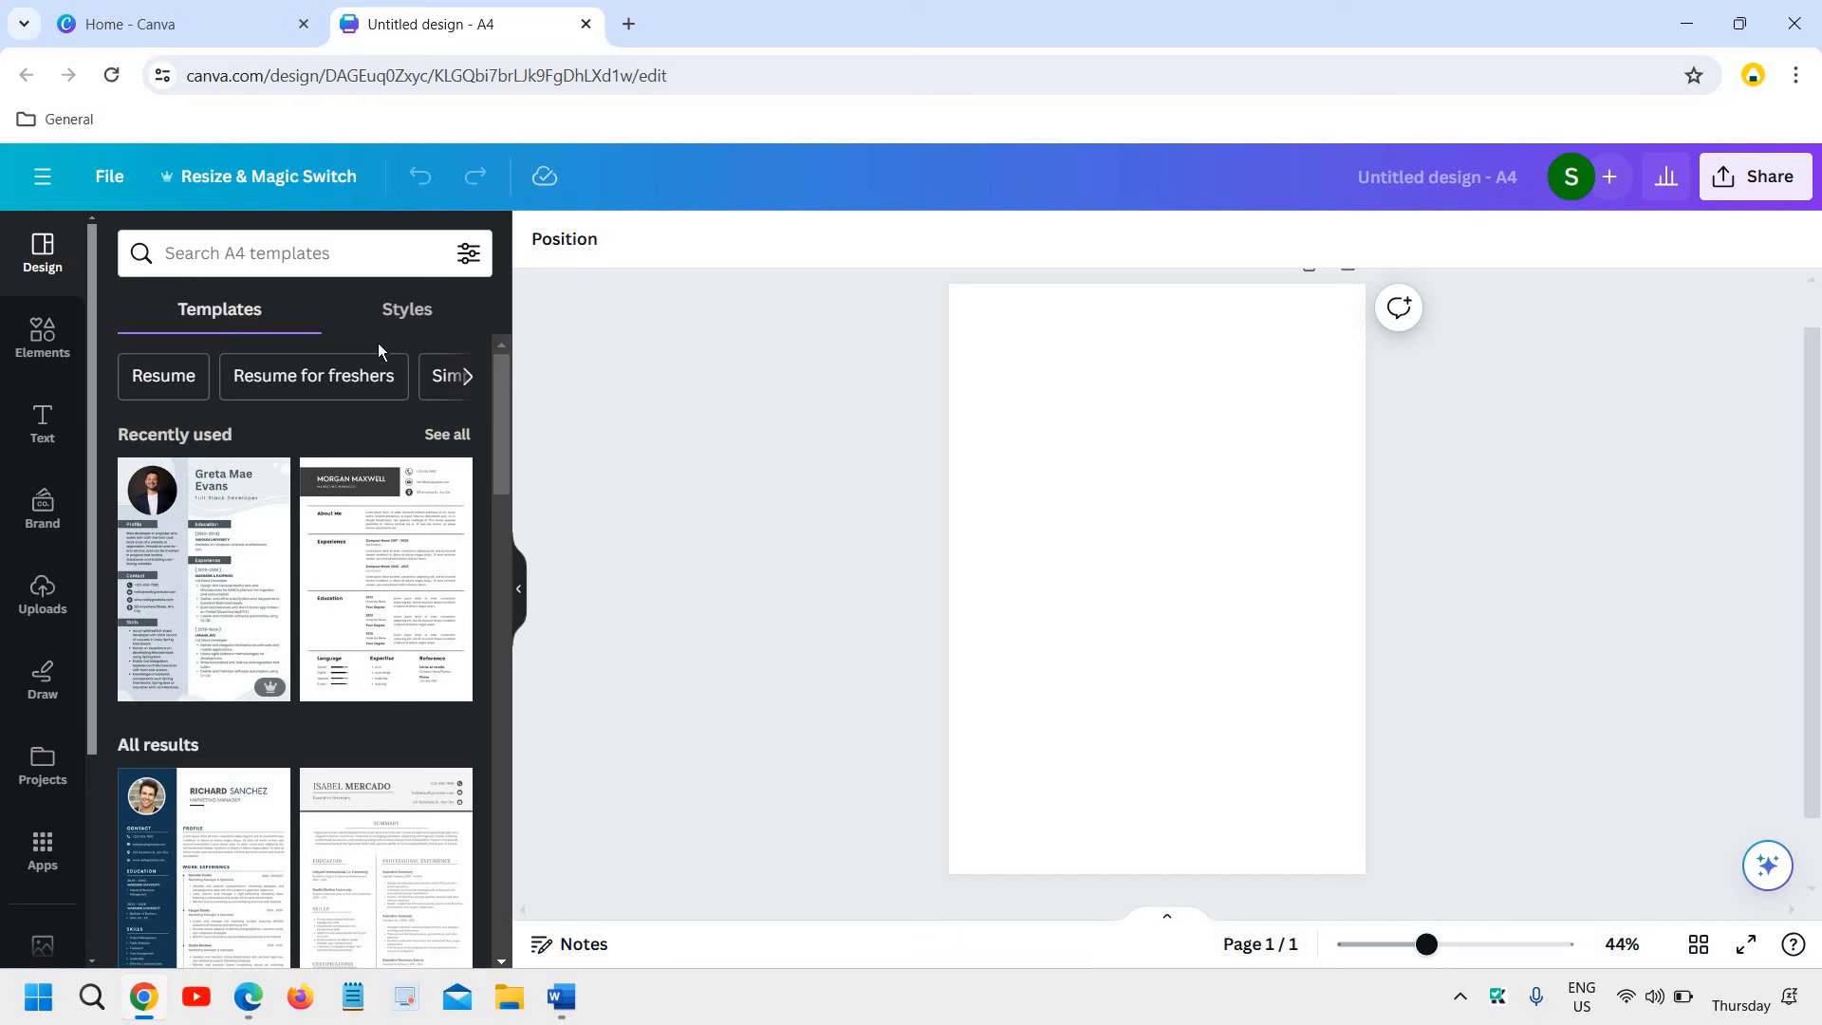
left_click(462, 436)
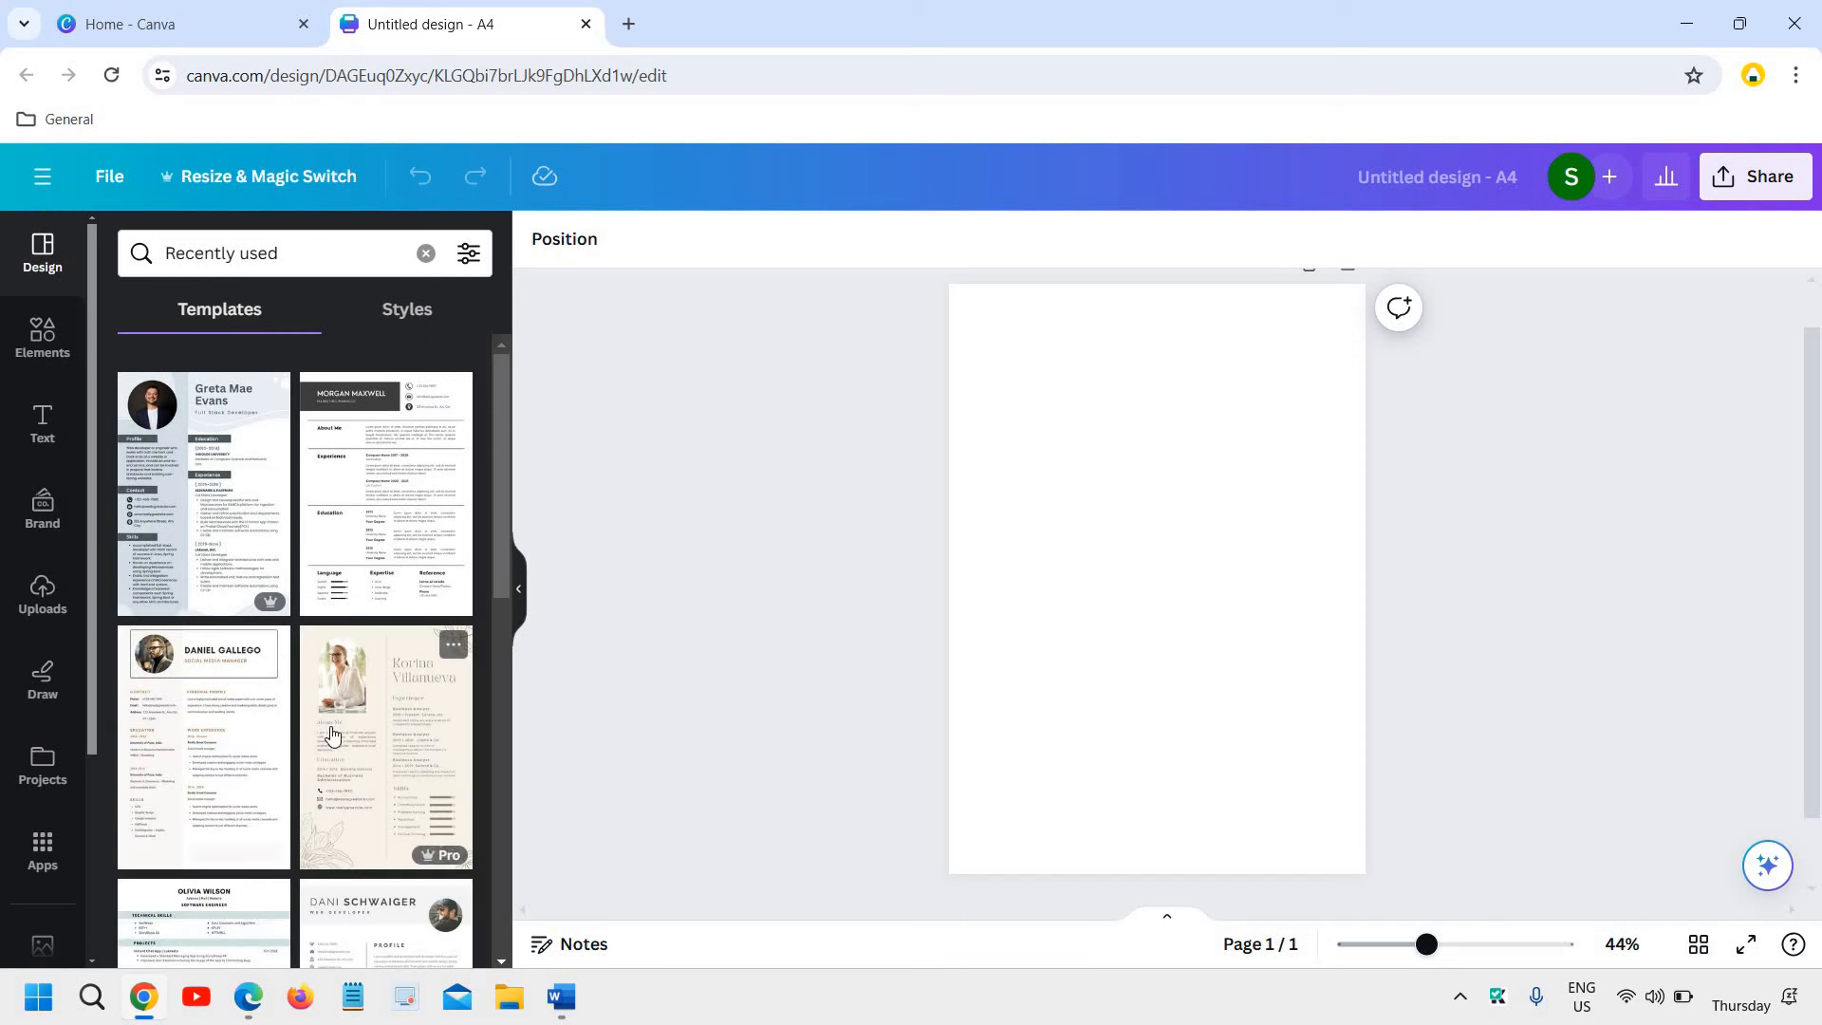
scroll(331, 734, "down", 10)
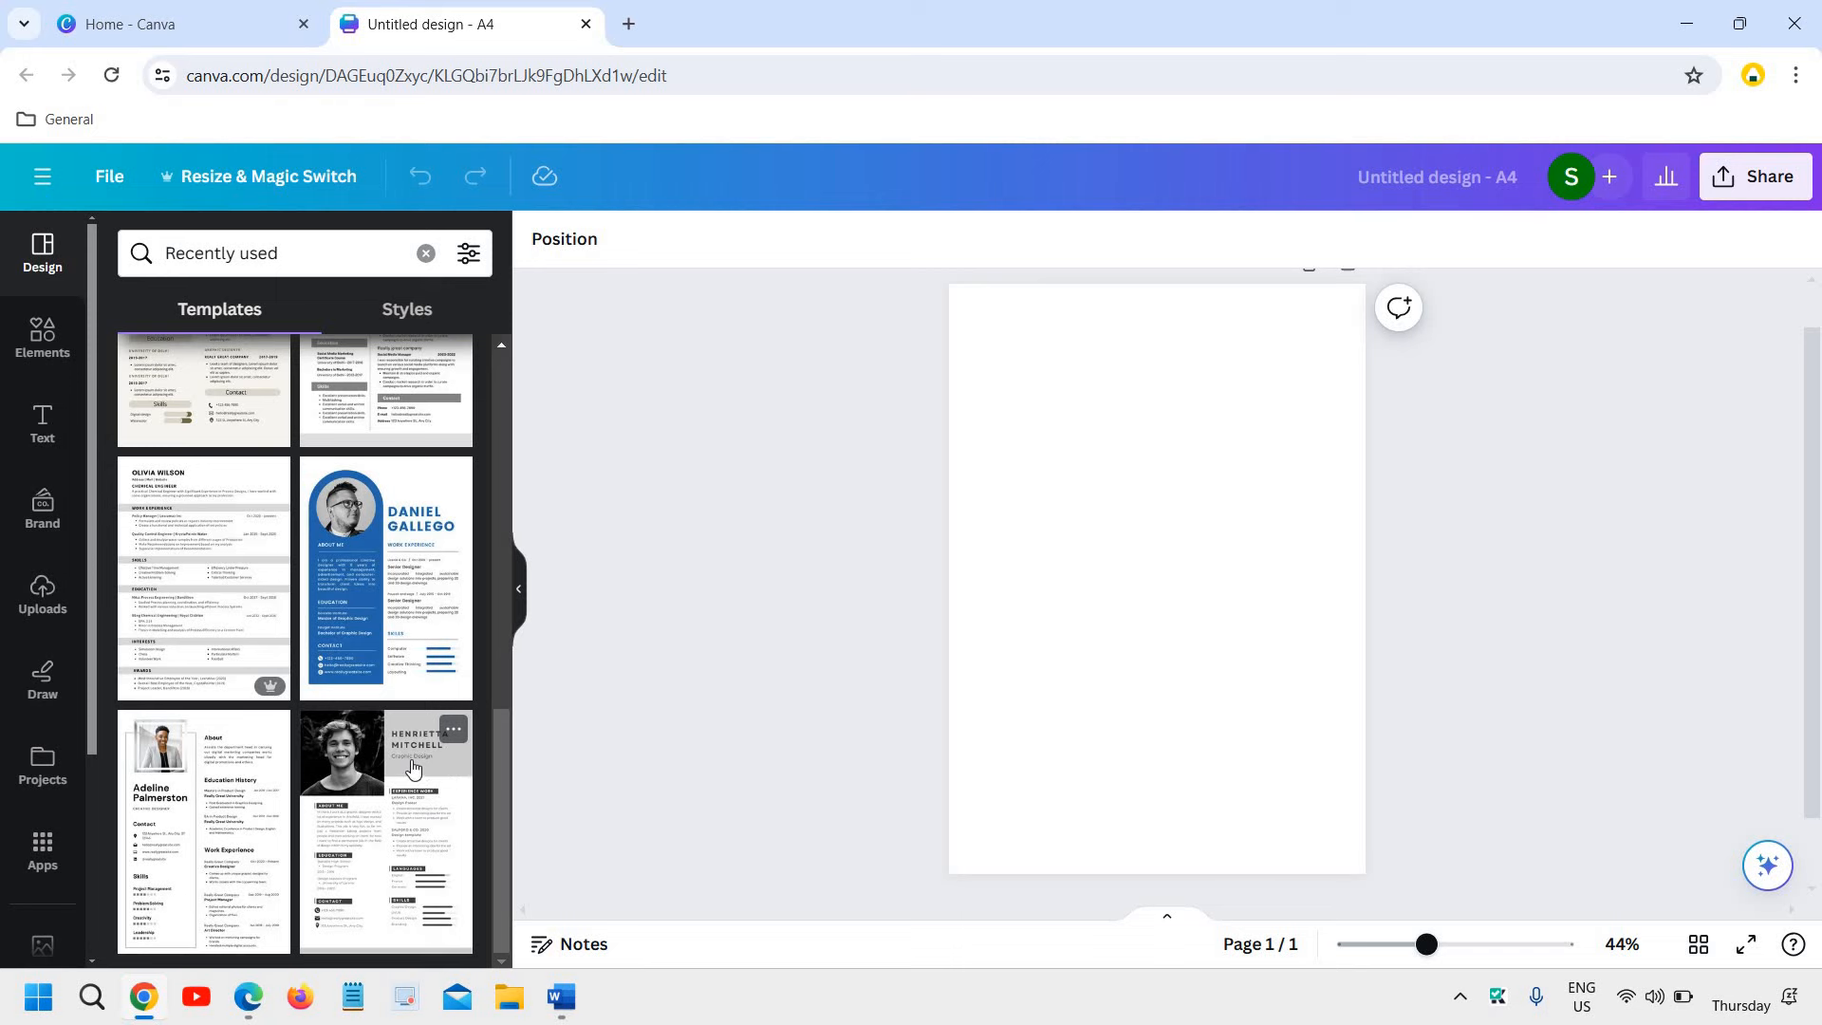
scroll(412, 762, "up", 10)
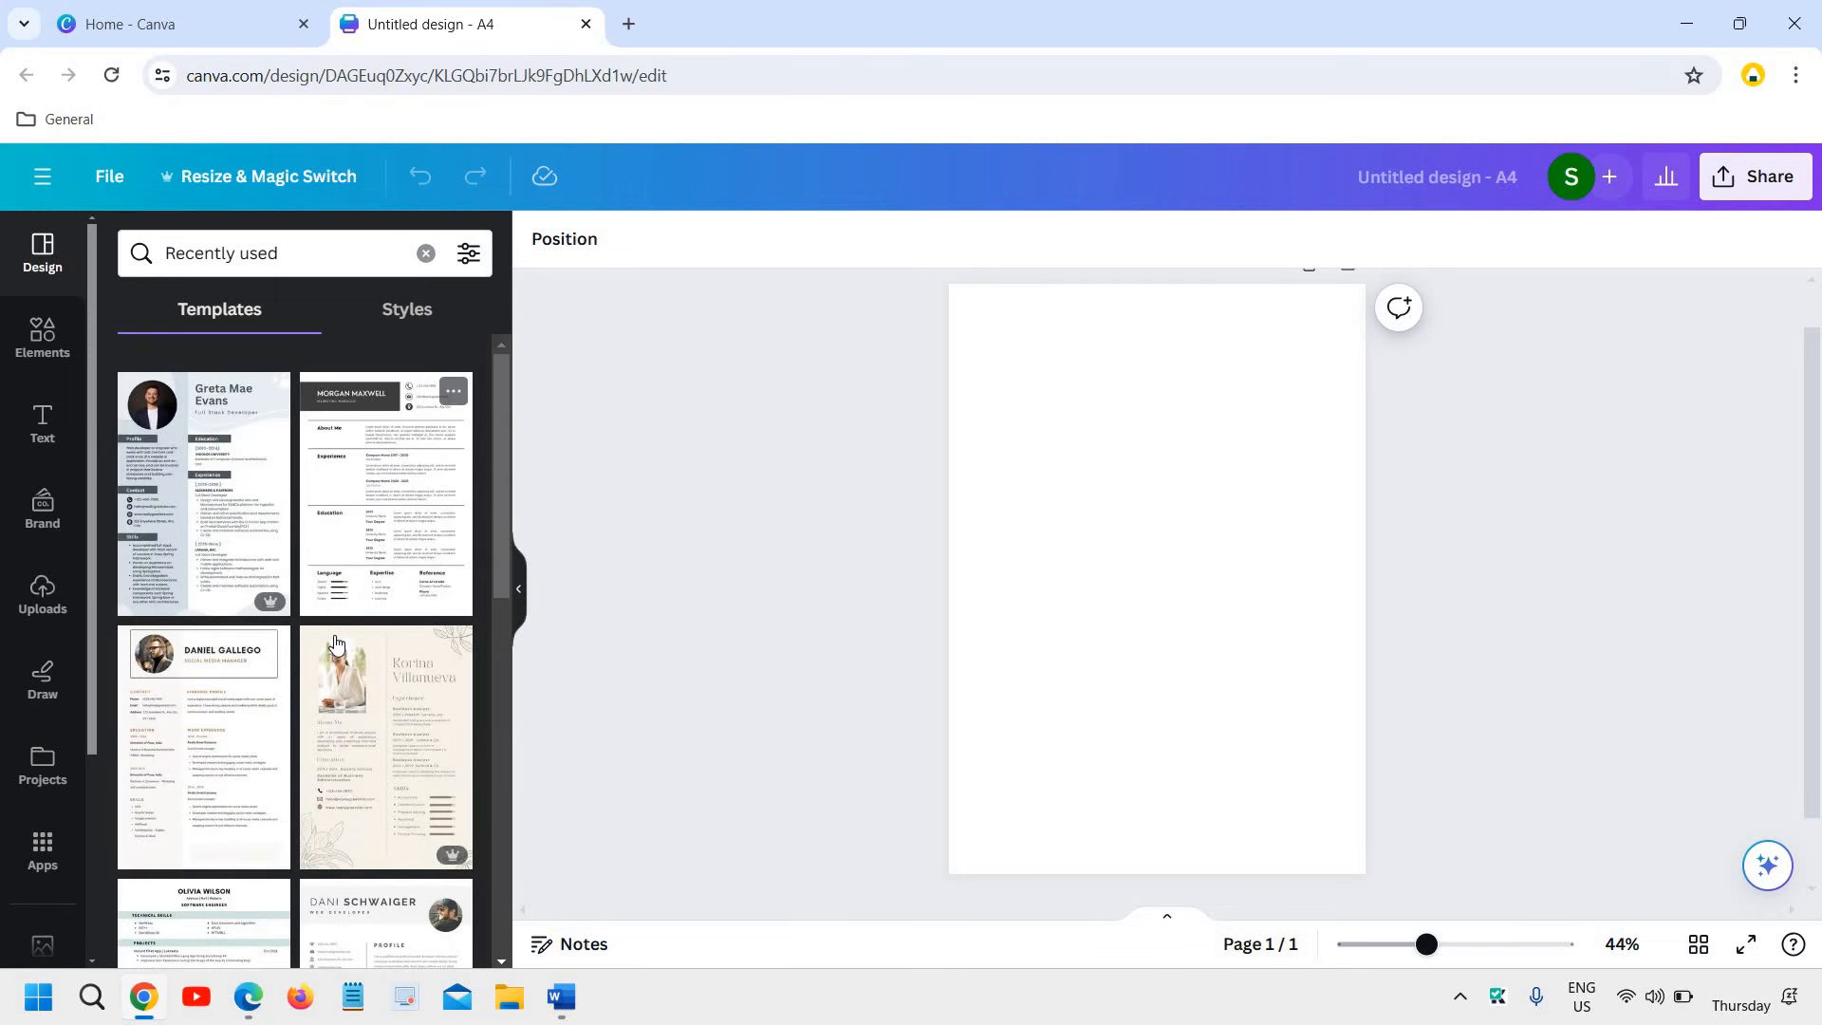
left_click(231, 510)
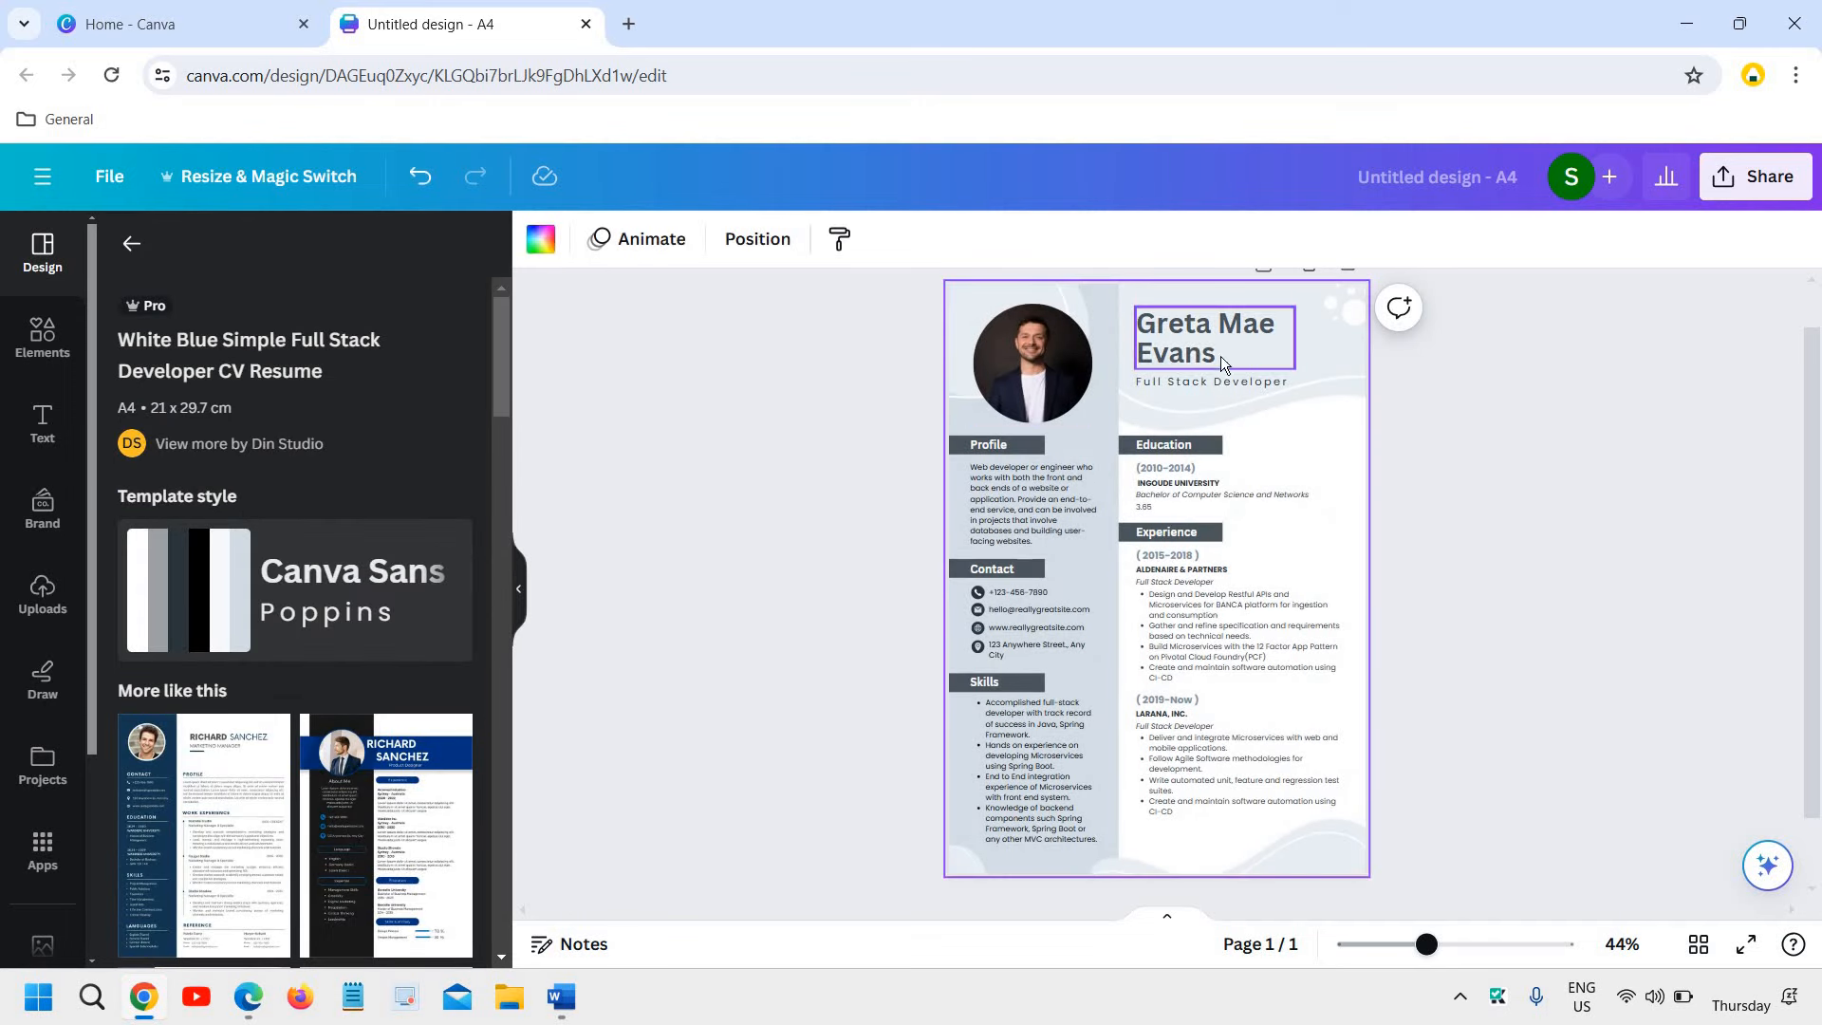
- Delete the template's portrait image from the resume while keeping its circular frame
double_click(1169, 334)
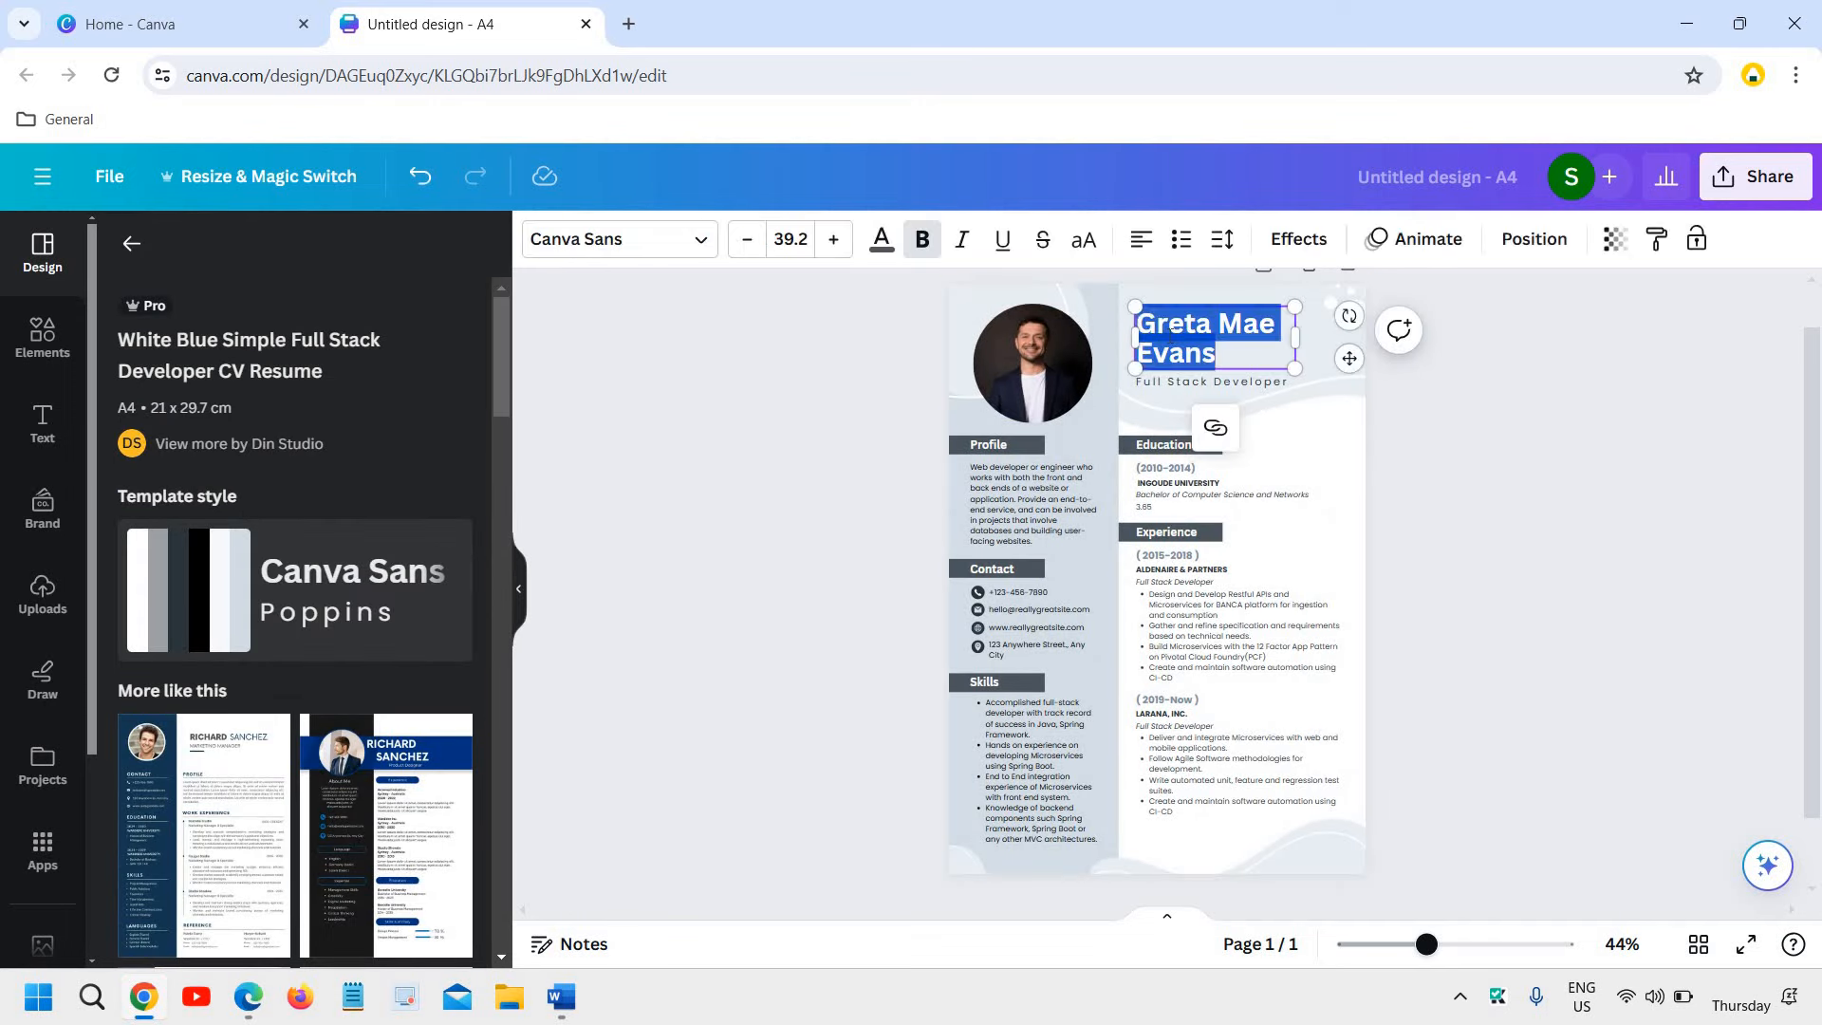
left_click(1017, 347)
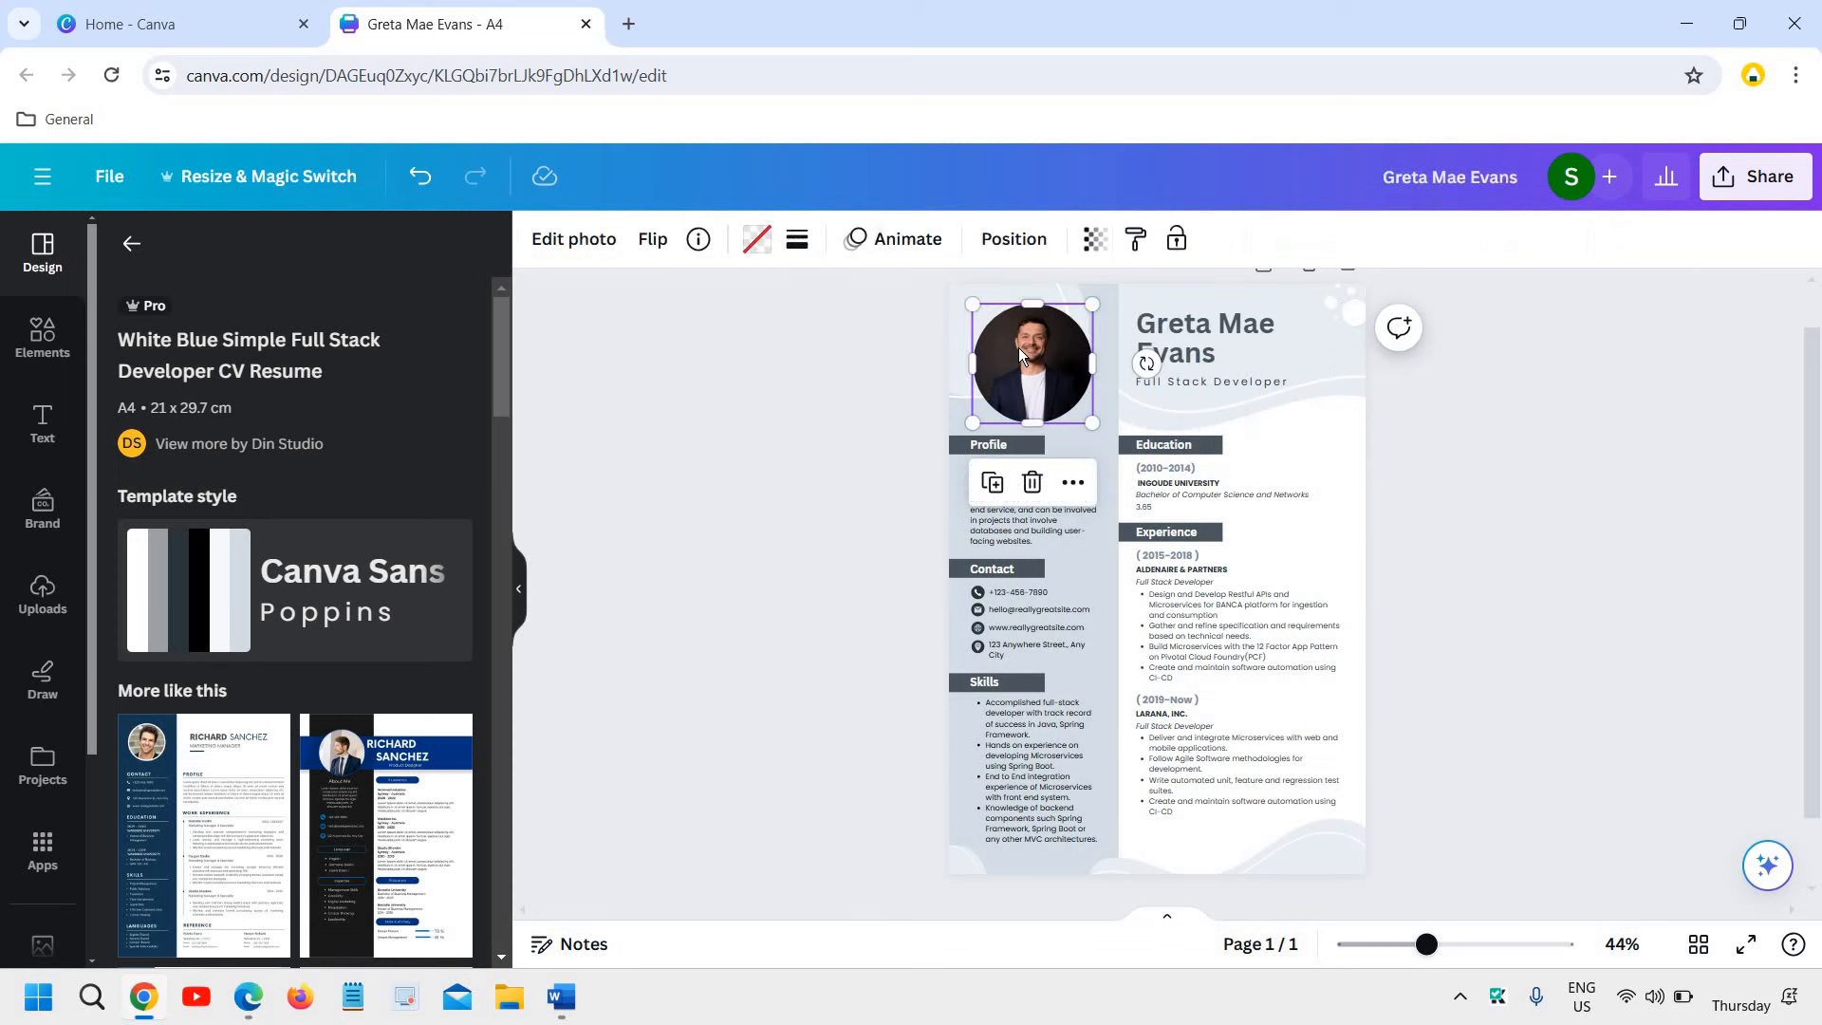
left_click(1031, 492)
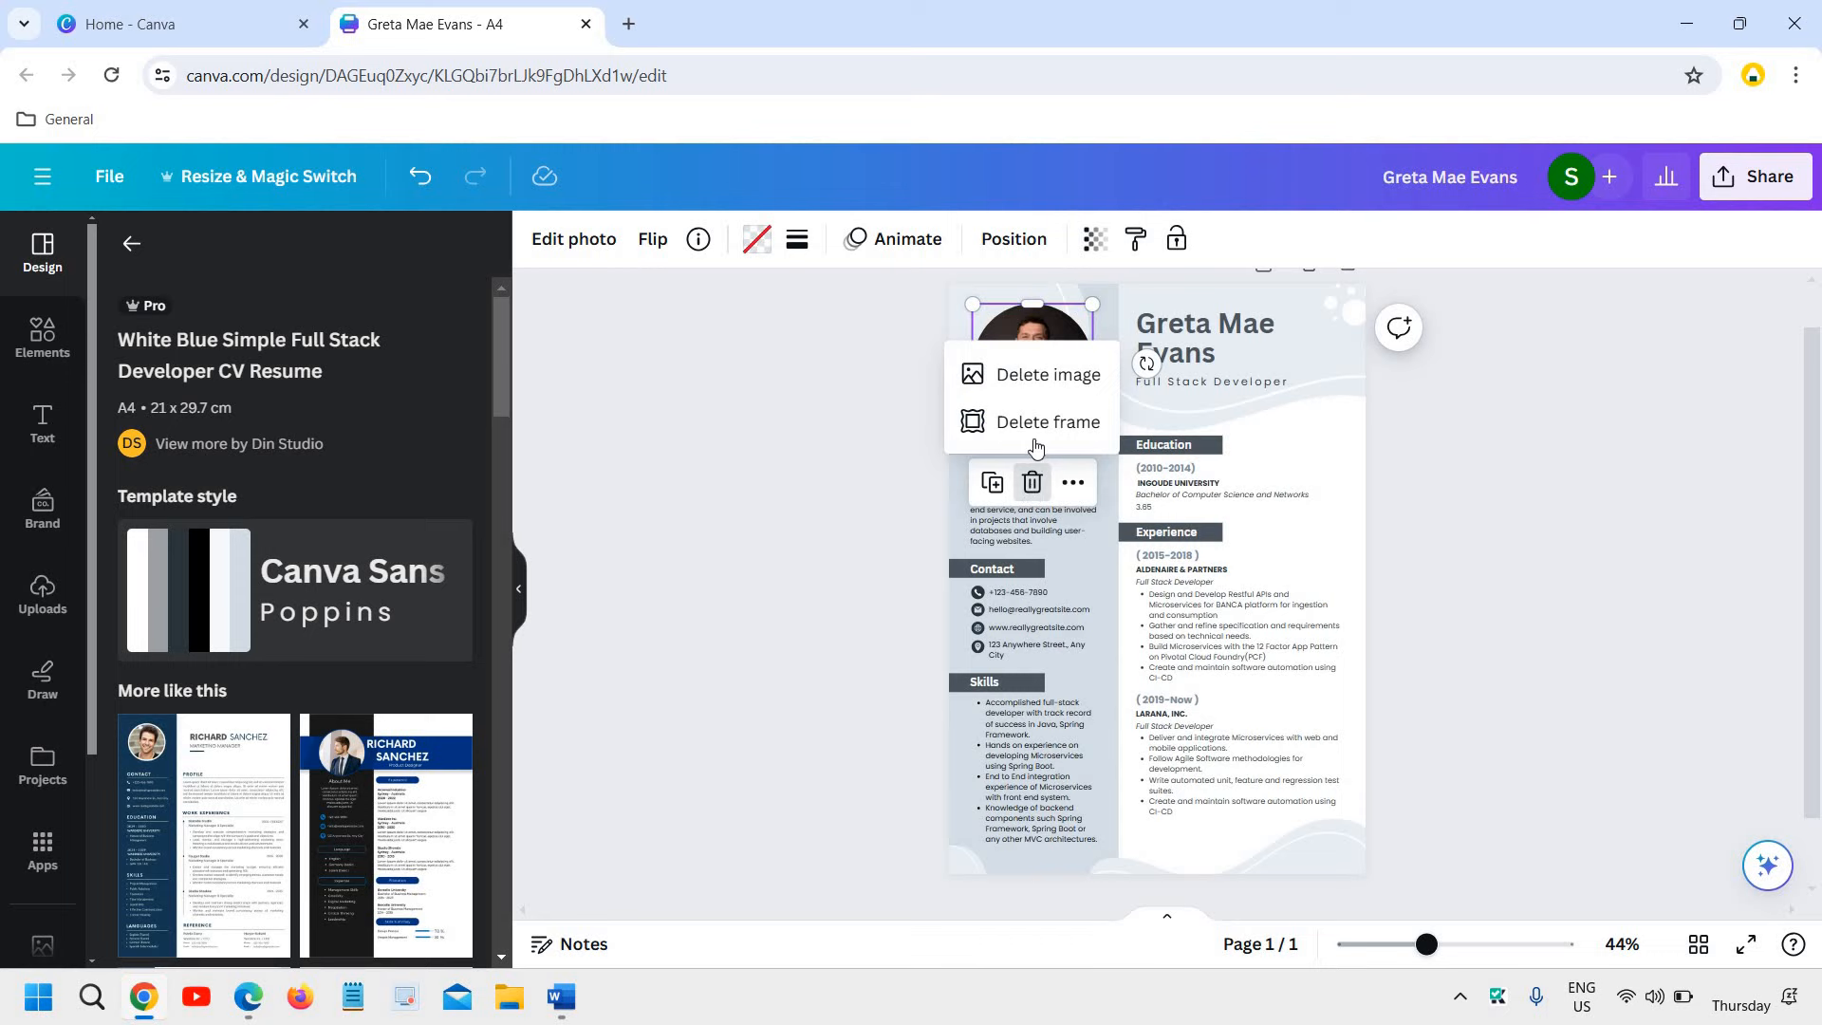
left_click(1030, 374)
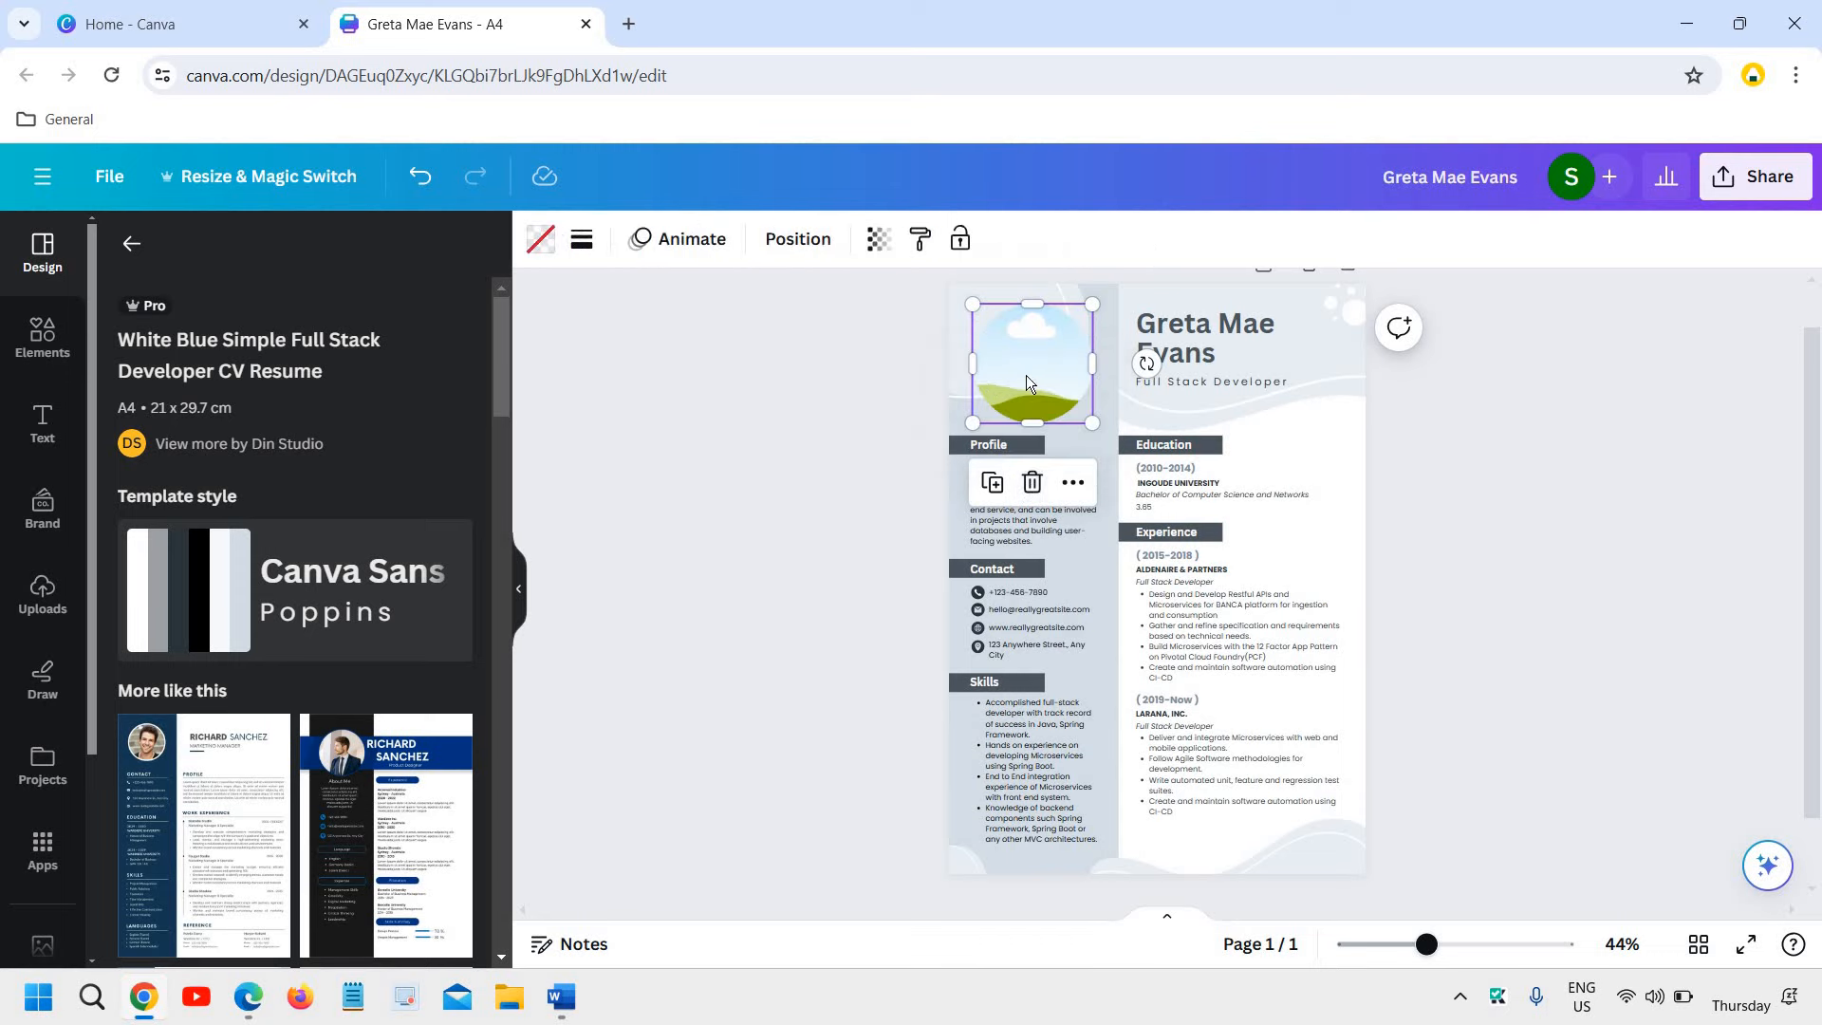
- Switch to File Explorer and copy the portrait photo named 1 from the Downloads folder
left_click(510, 998)
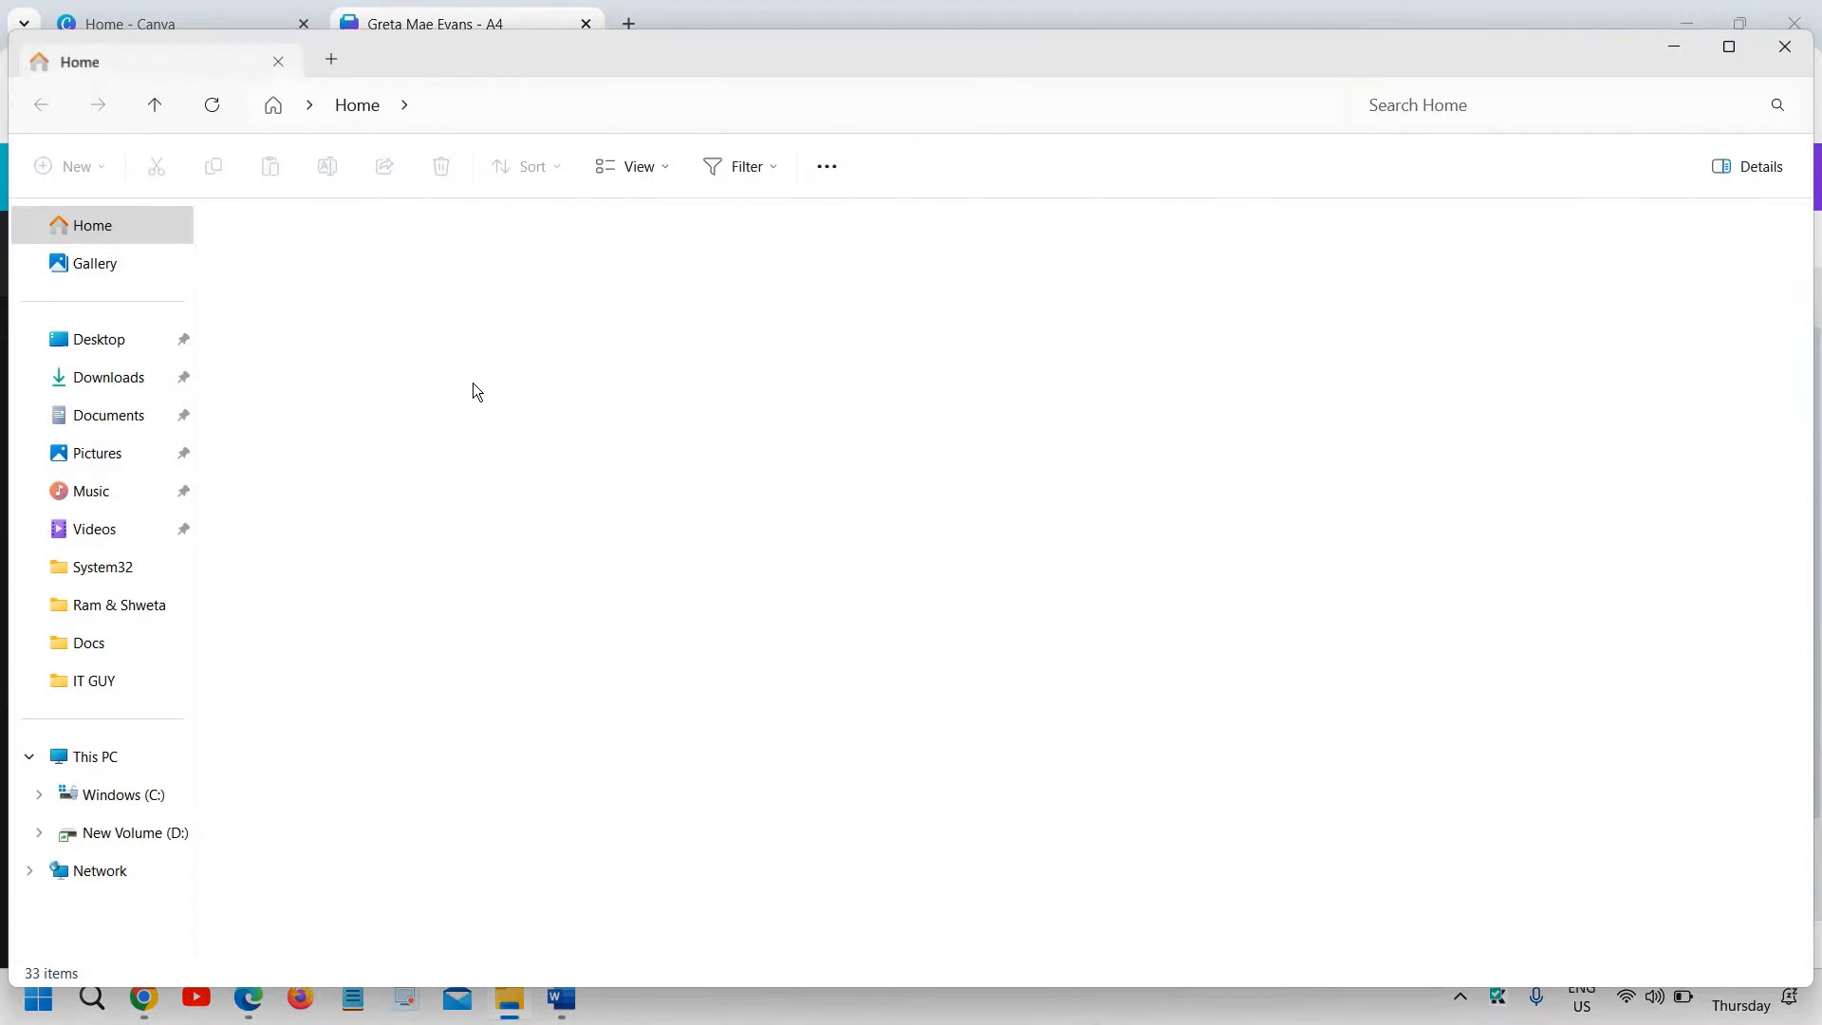
left_click(149, 385)
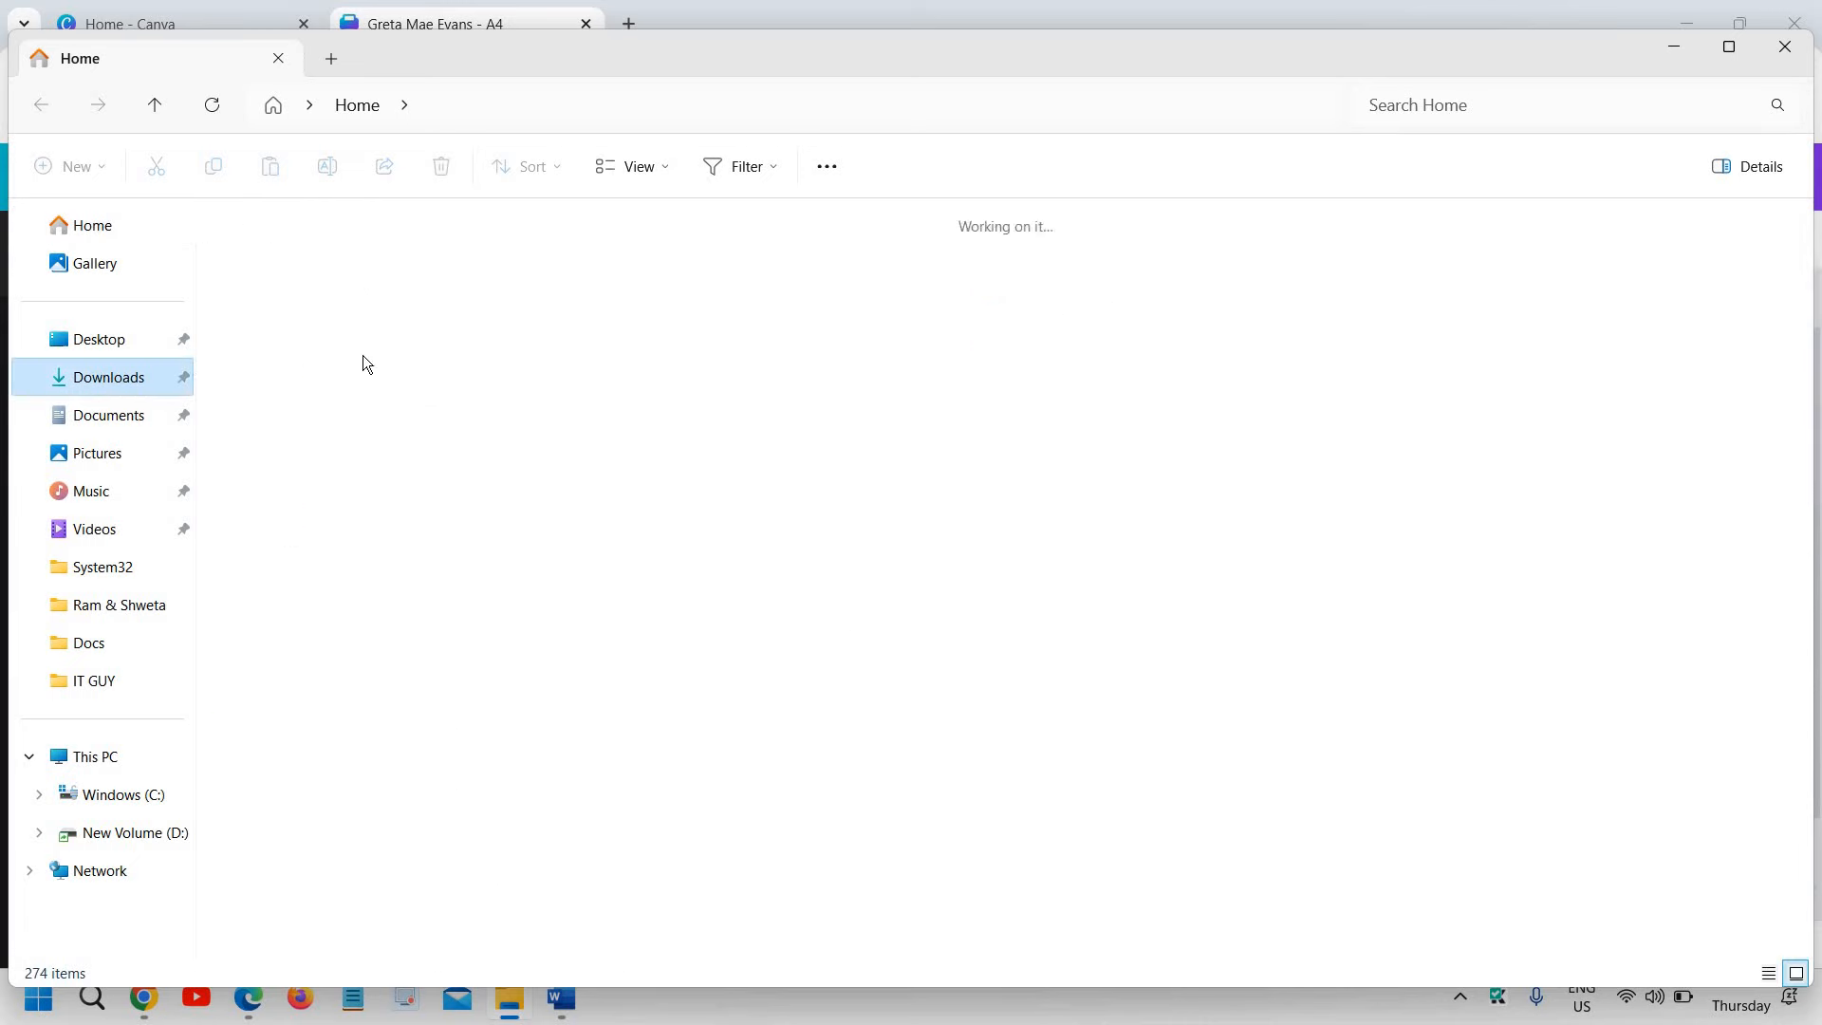
left_click(413, 309)
right_click(414, 309)
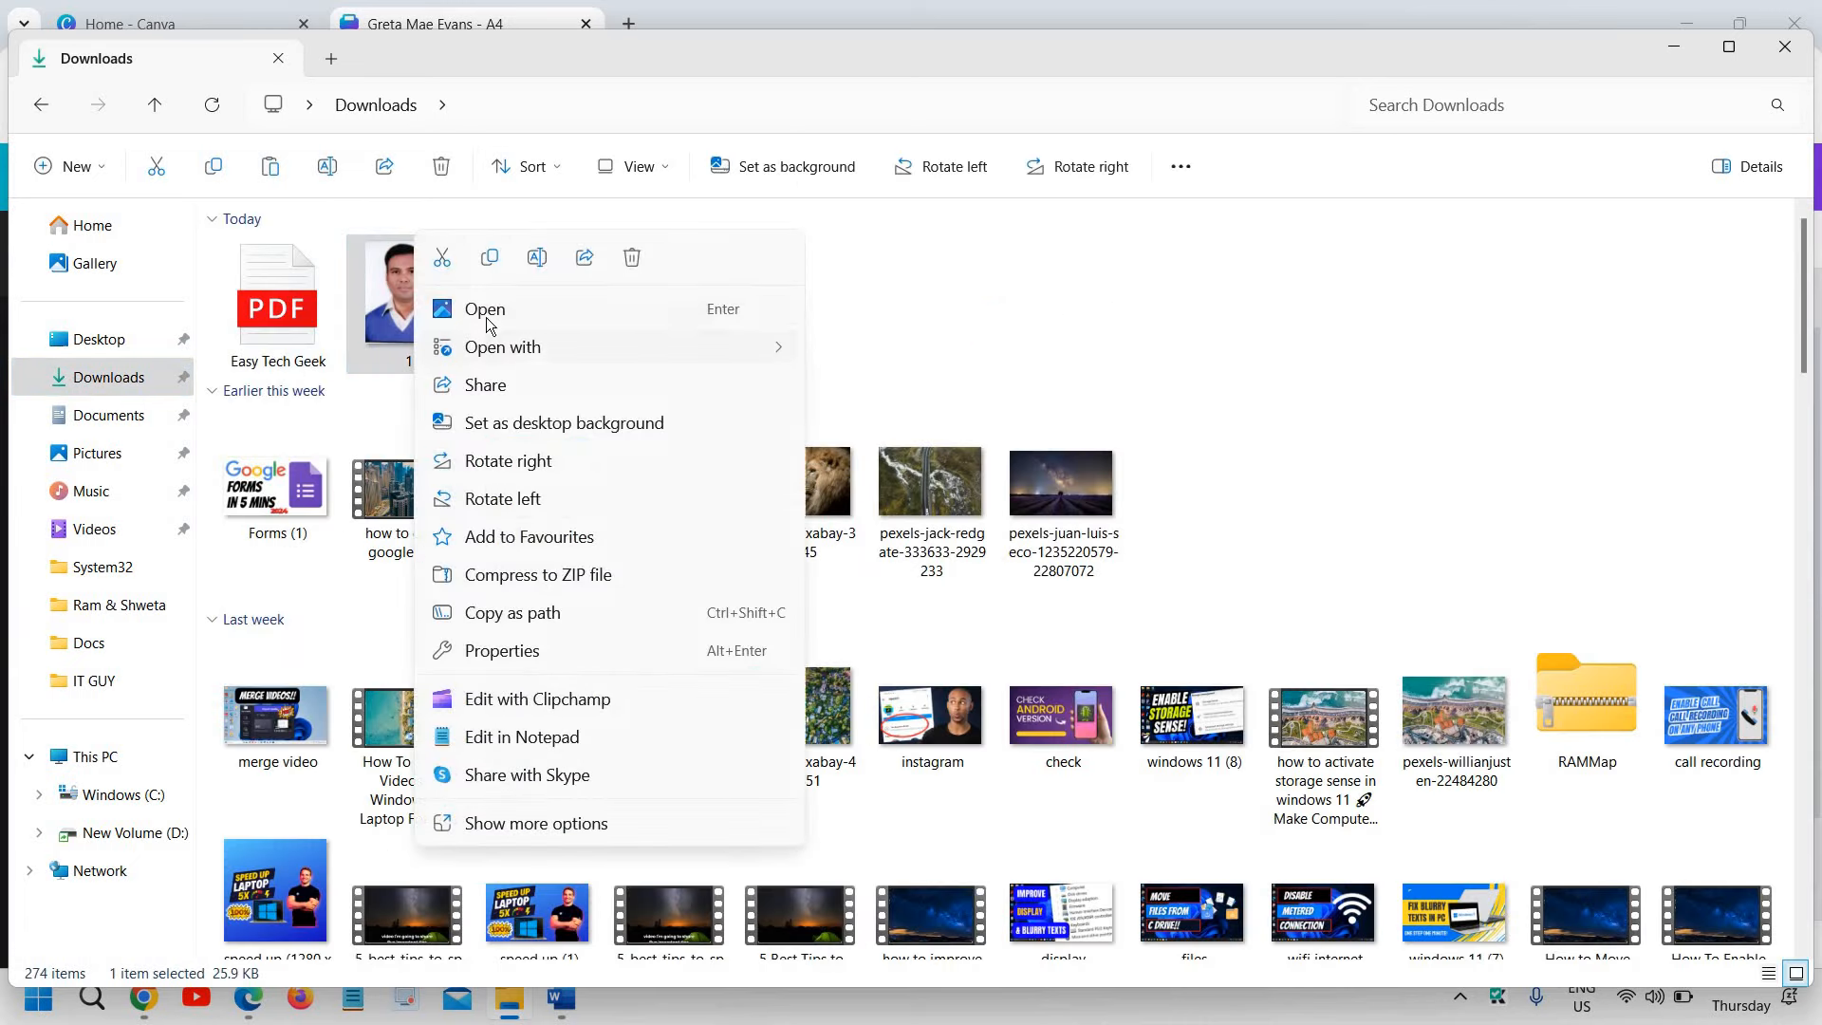
left_click(489, 259)
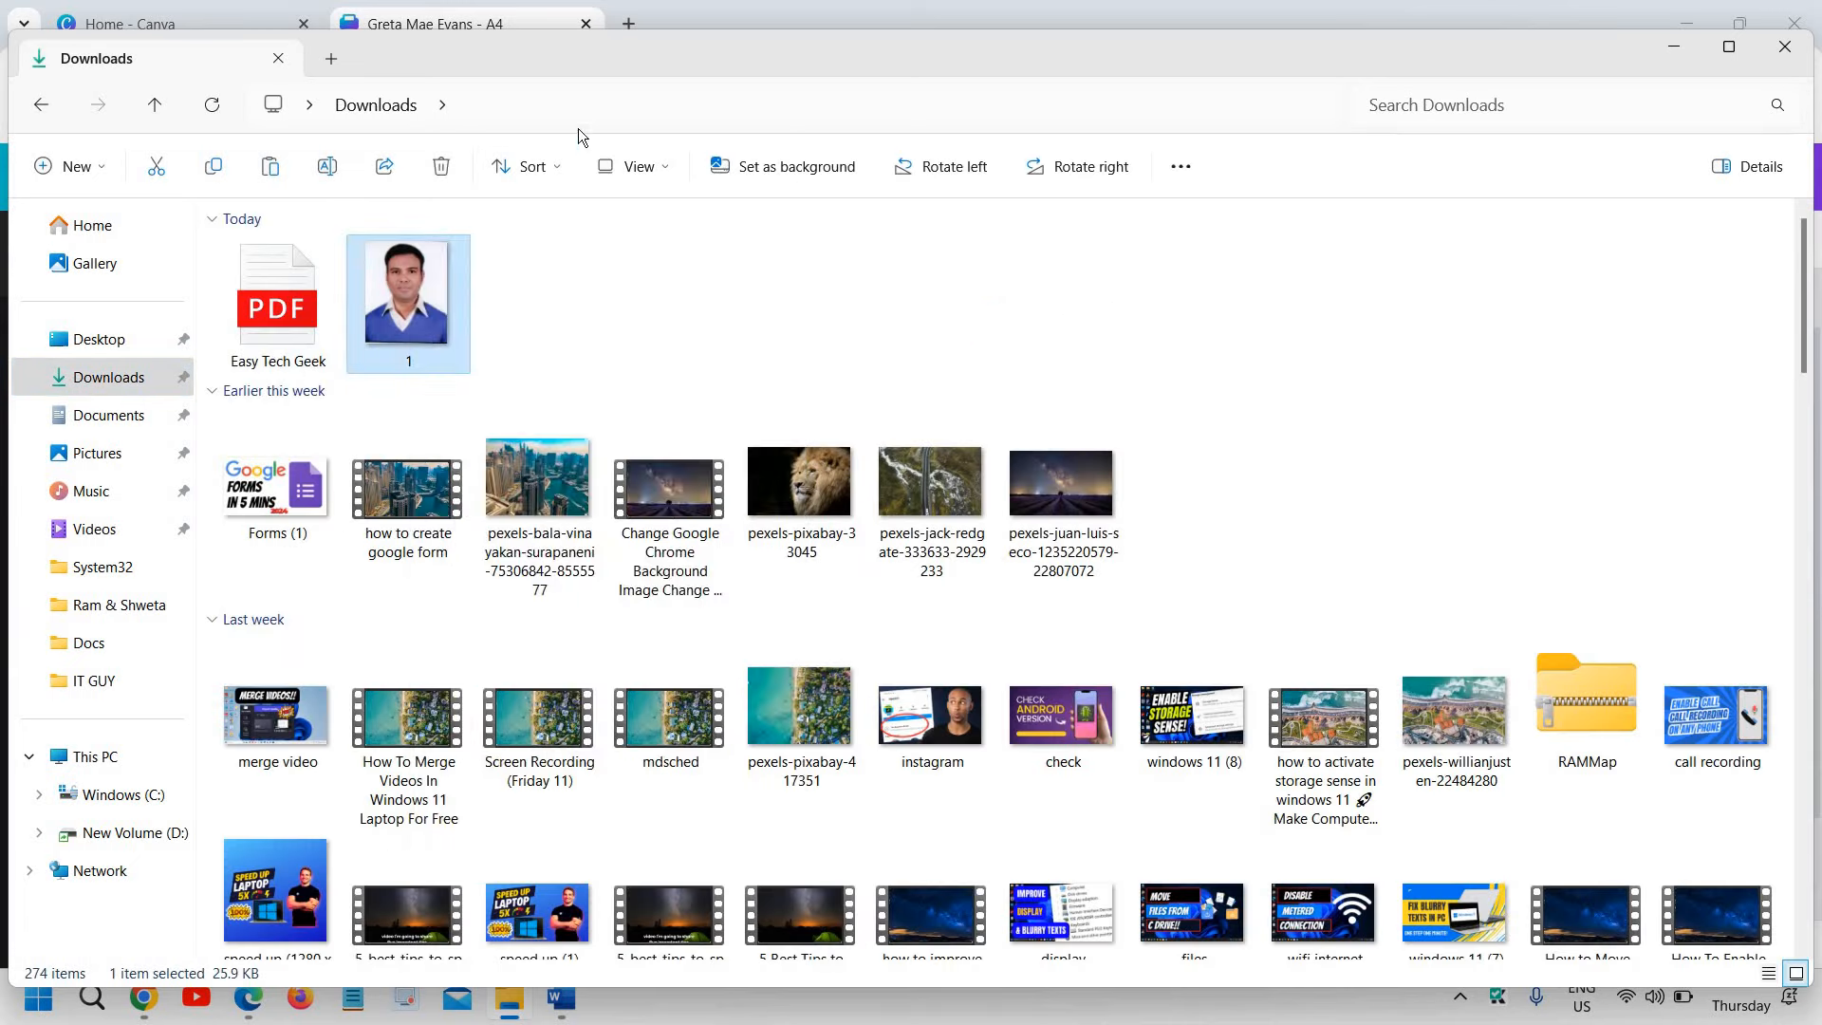
- Return to the Canva design in Chrome, paste the copied photo and place it inside the empty circular frame
left_click(540, 16)
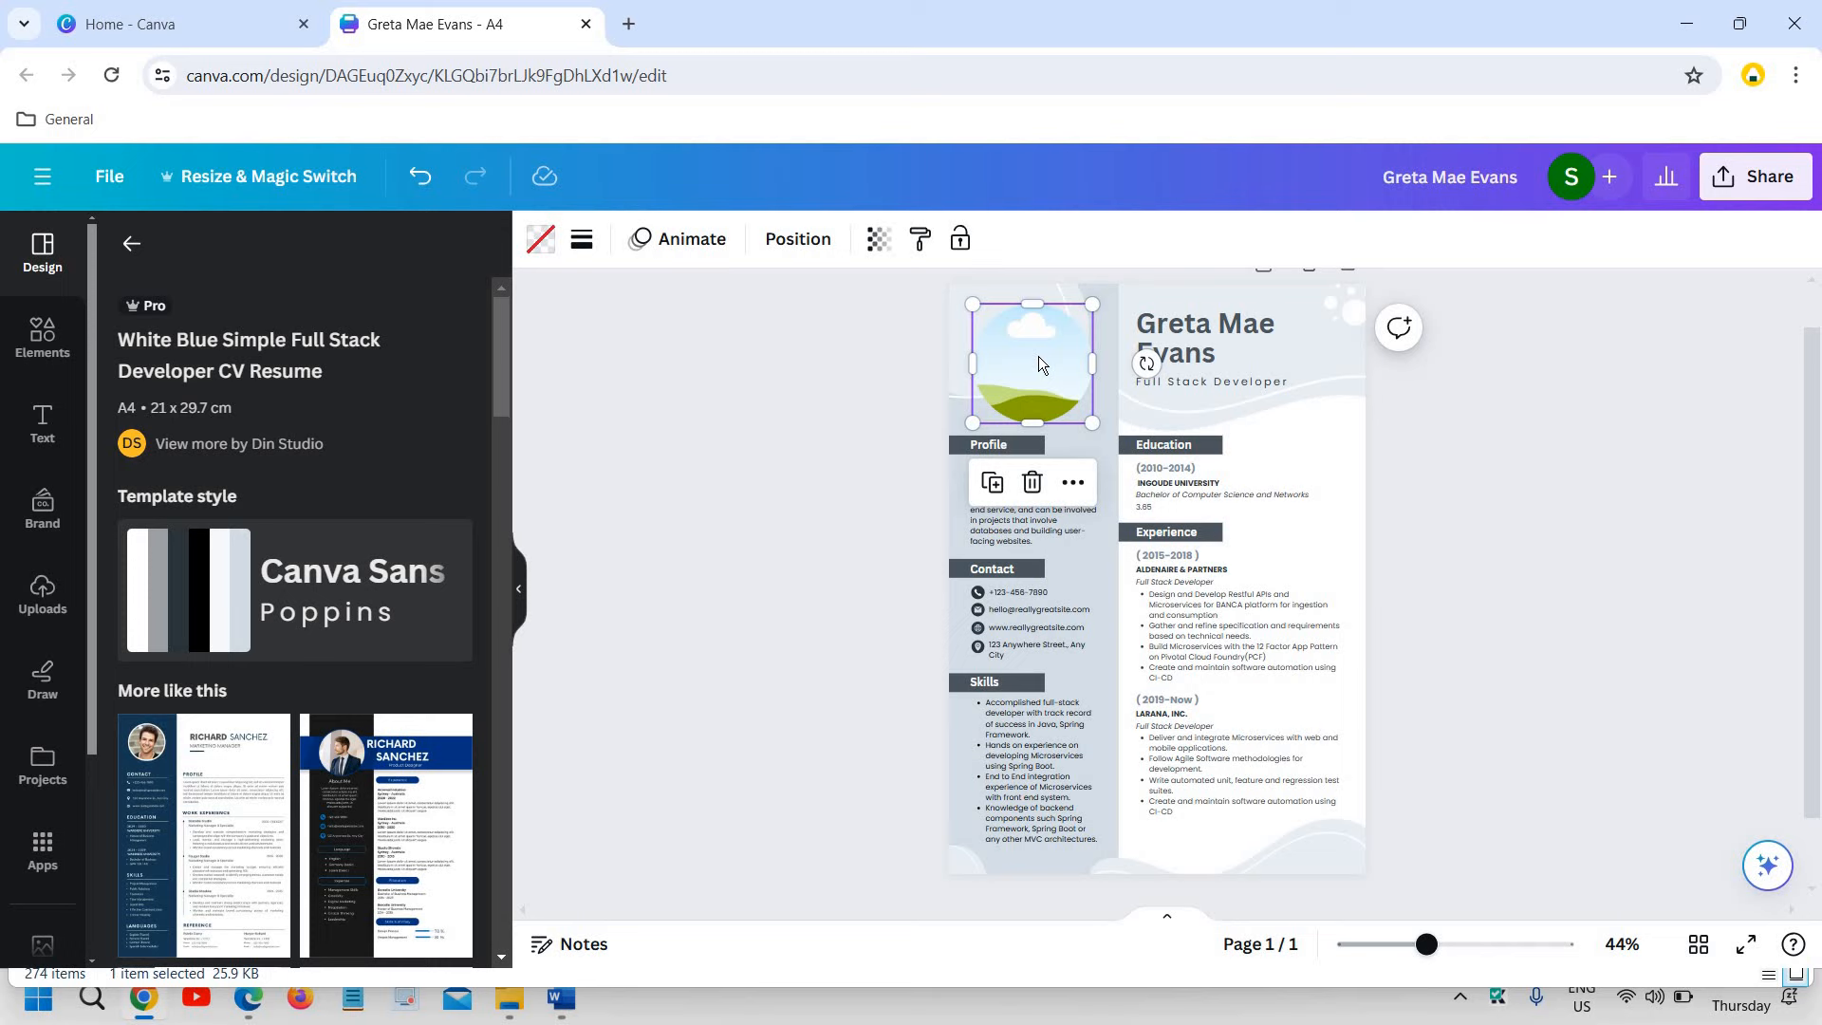
key("ctrl+v")
left_click_drag(1087, 521, 1004, 385)
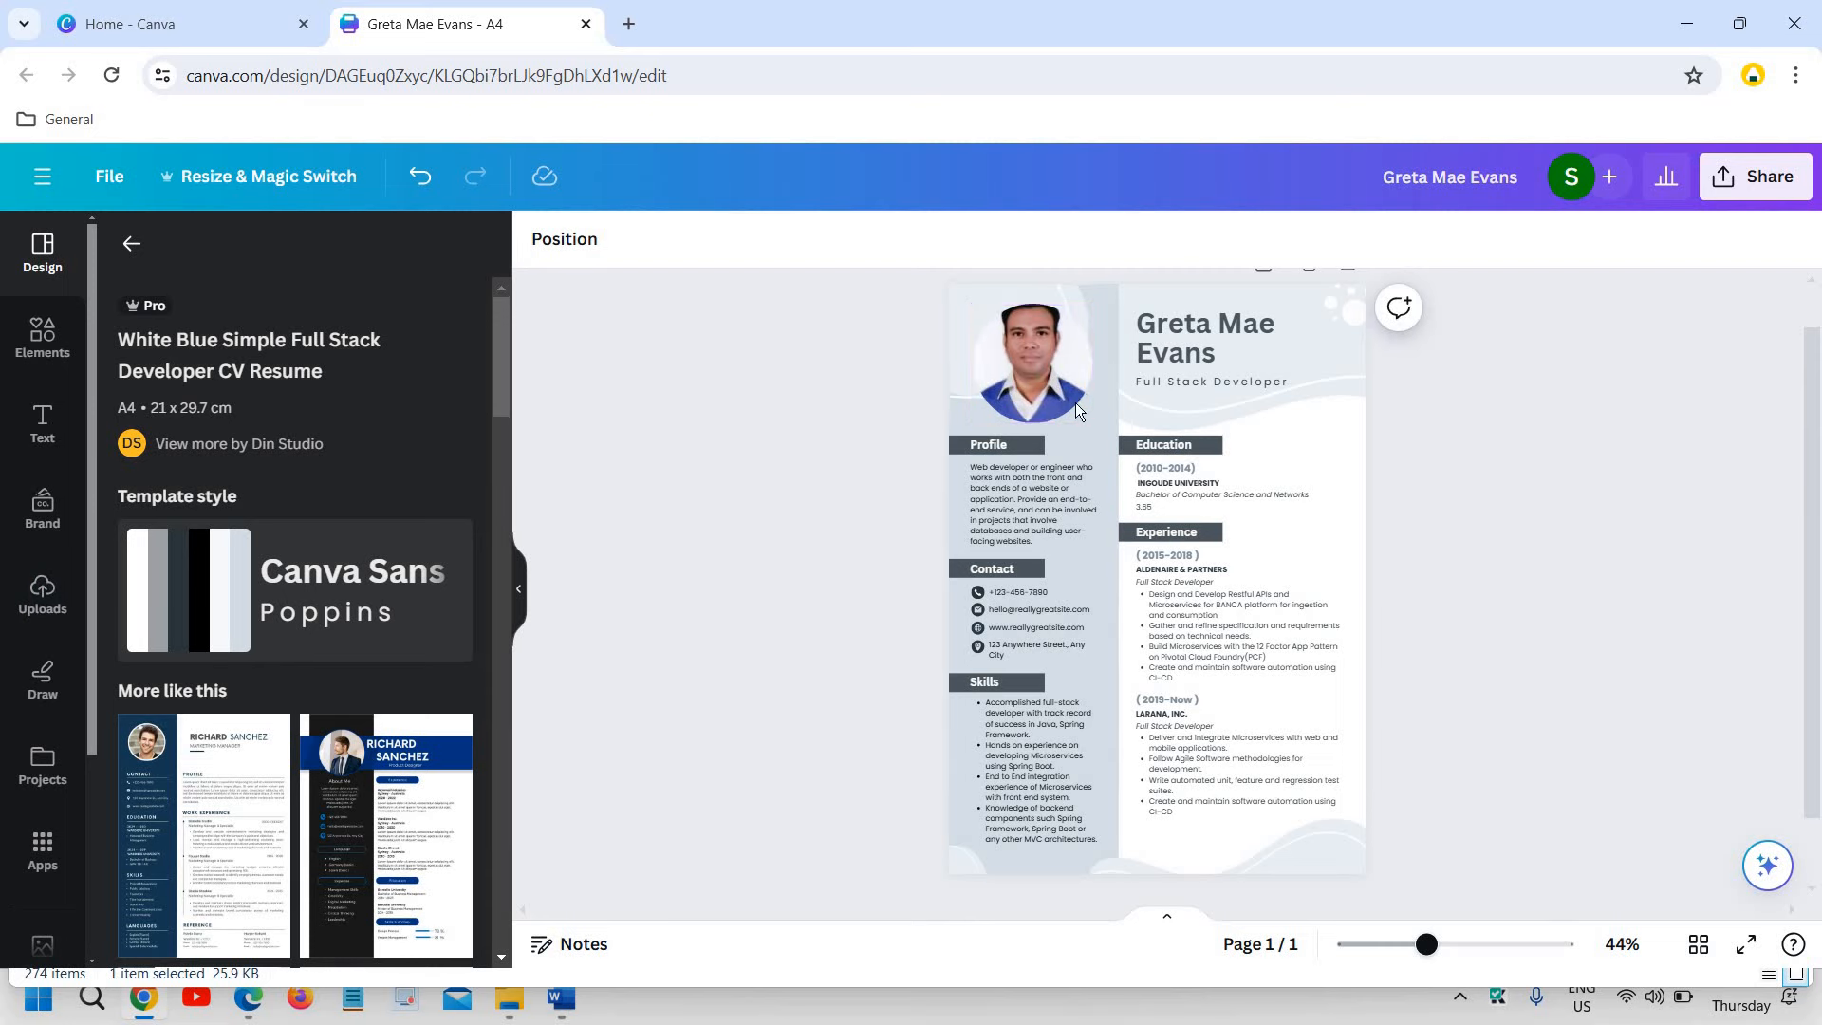
double_click(1199, 328)
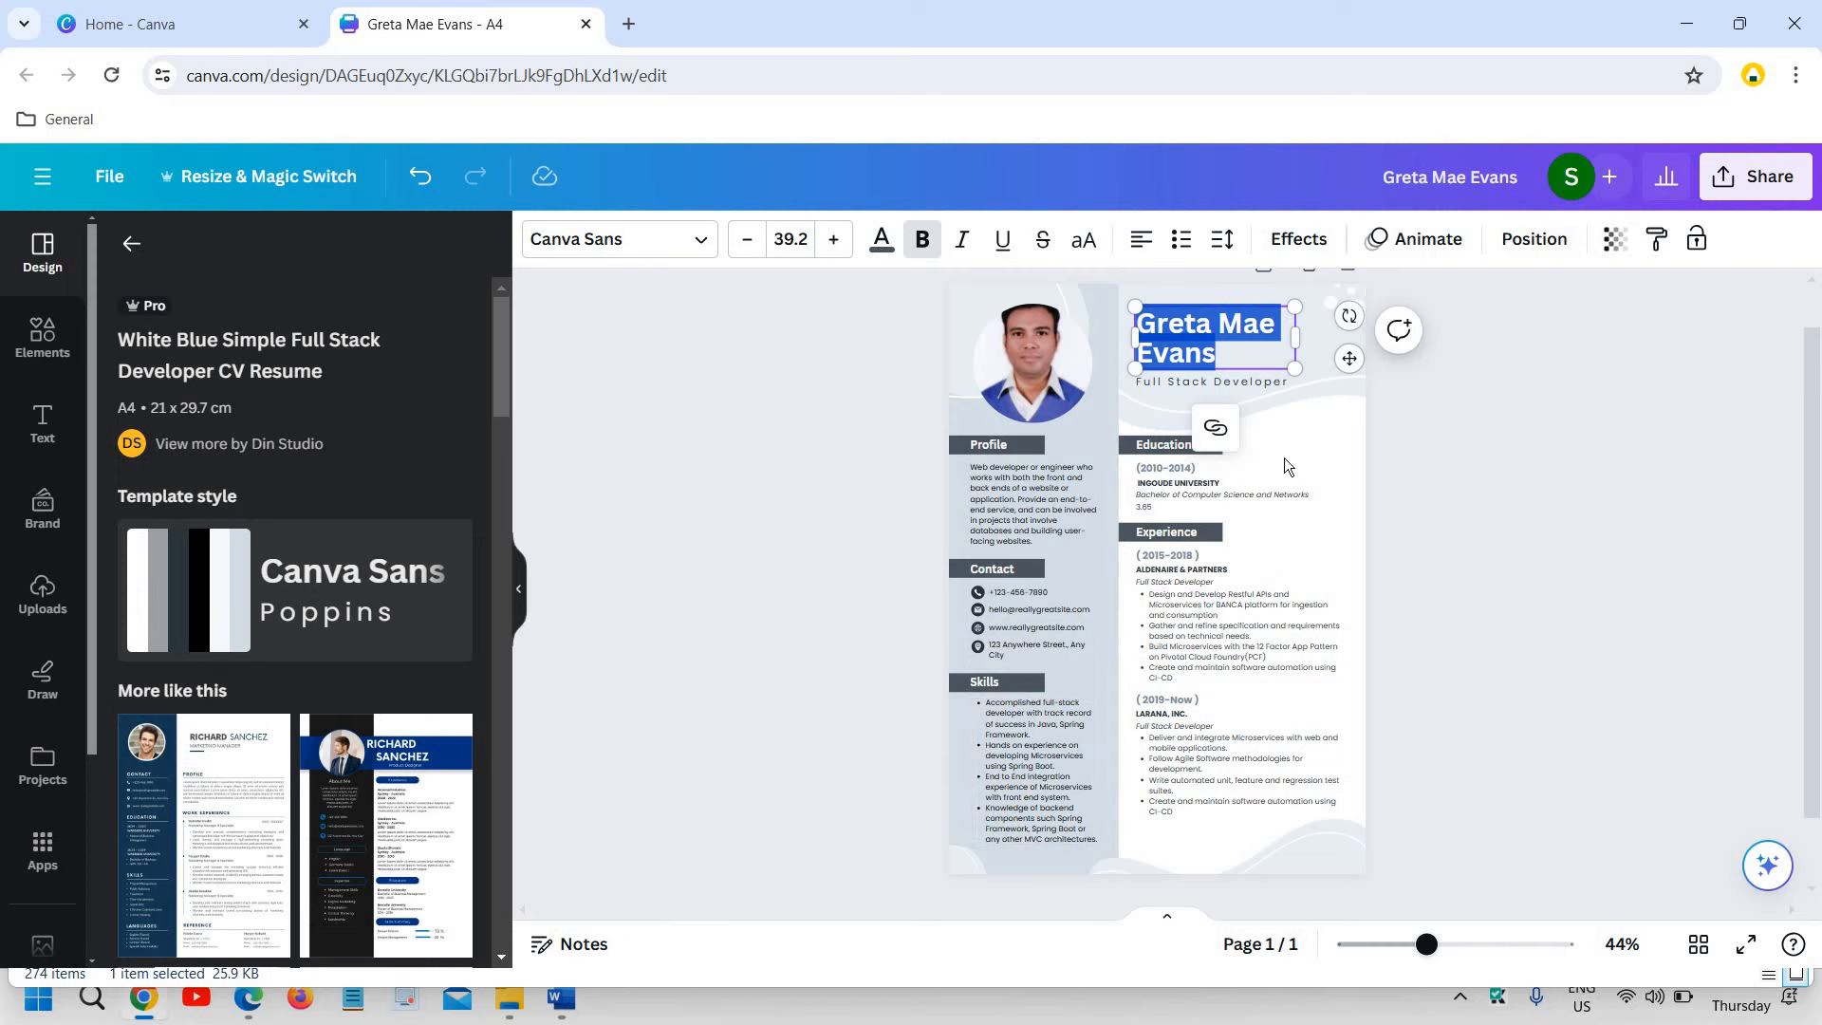
scroll(1237, 569, "down", 1)
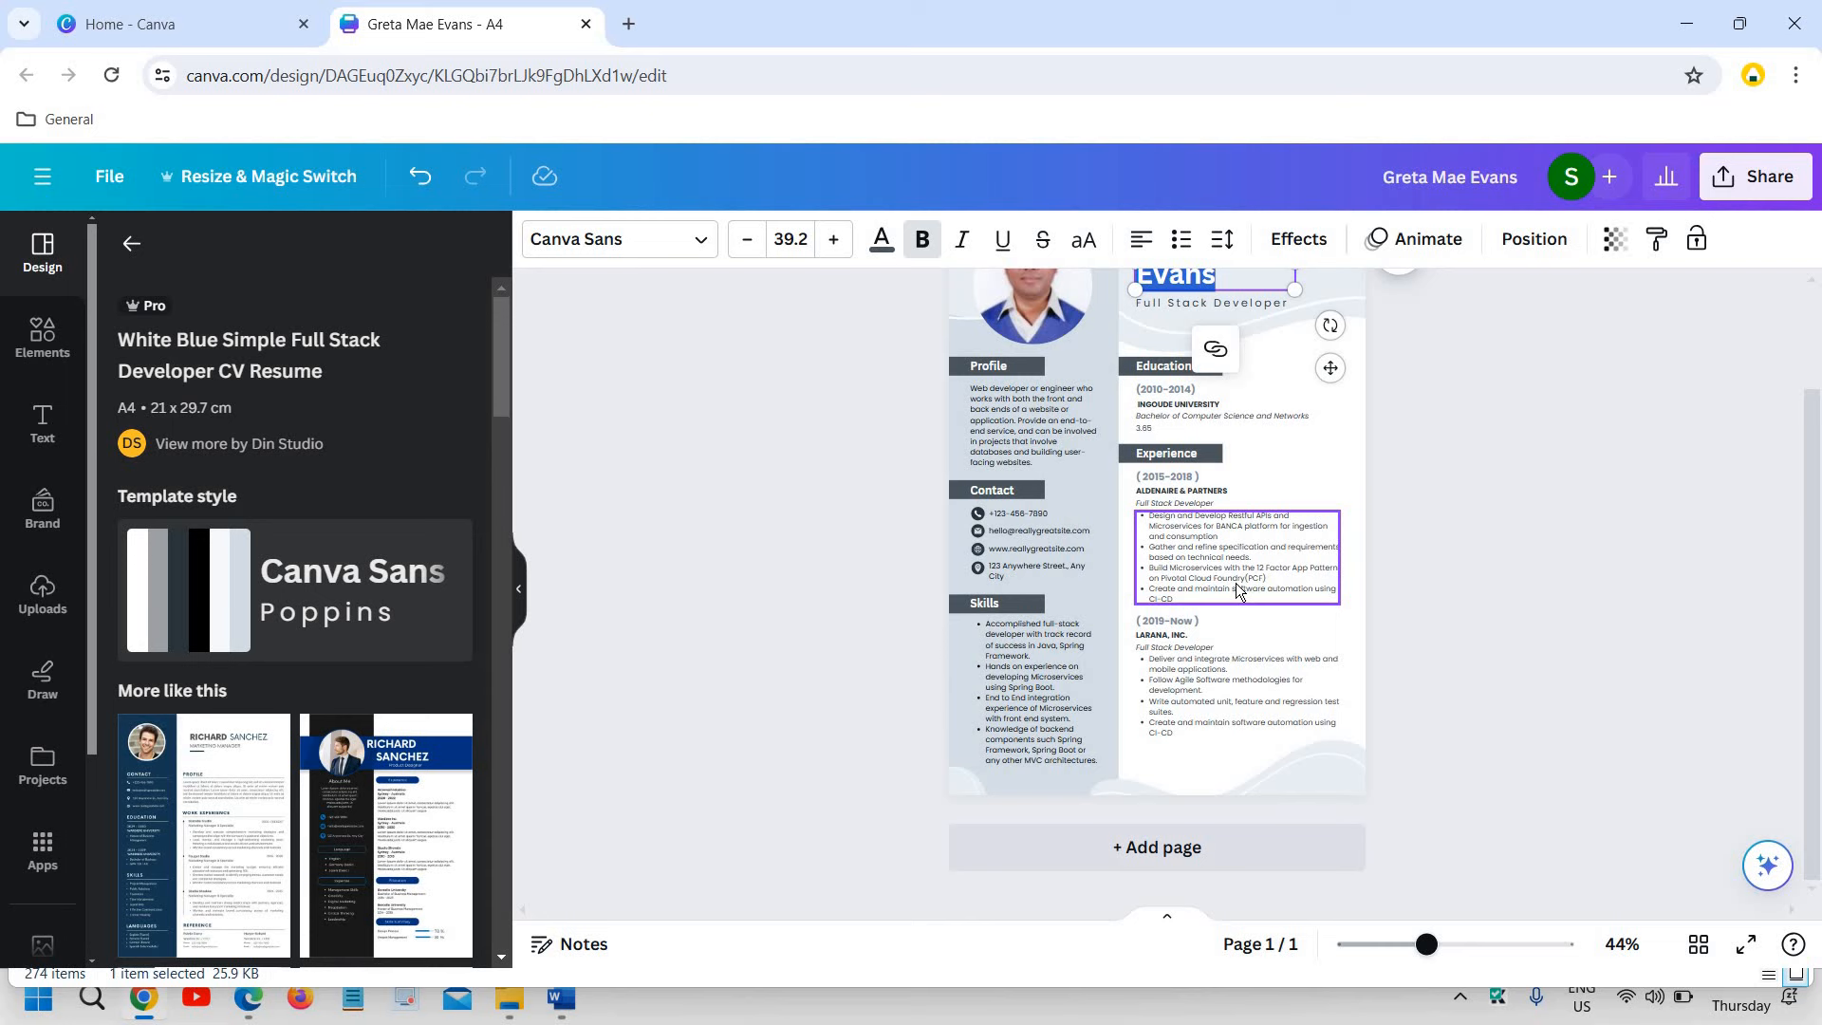
scroll(1235, 583, "up", 2)
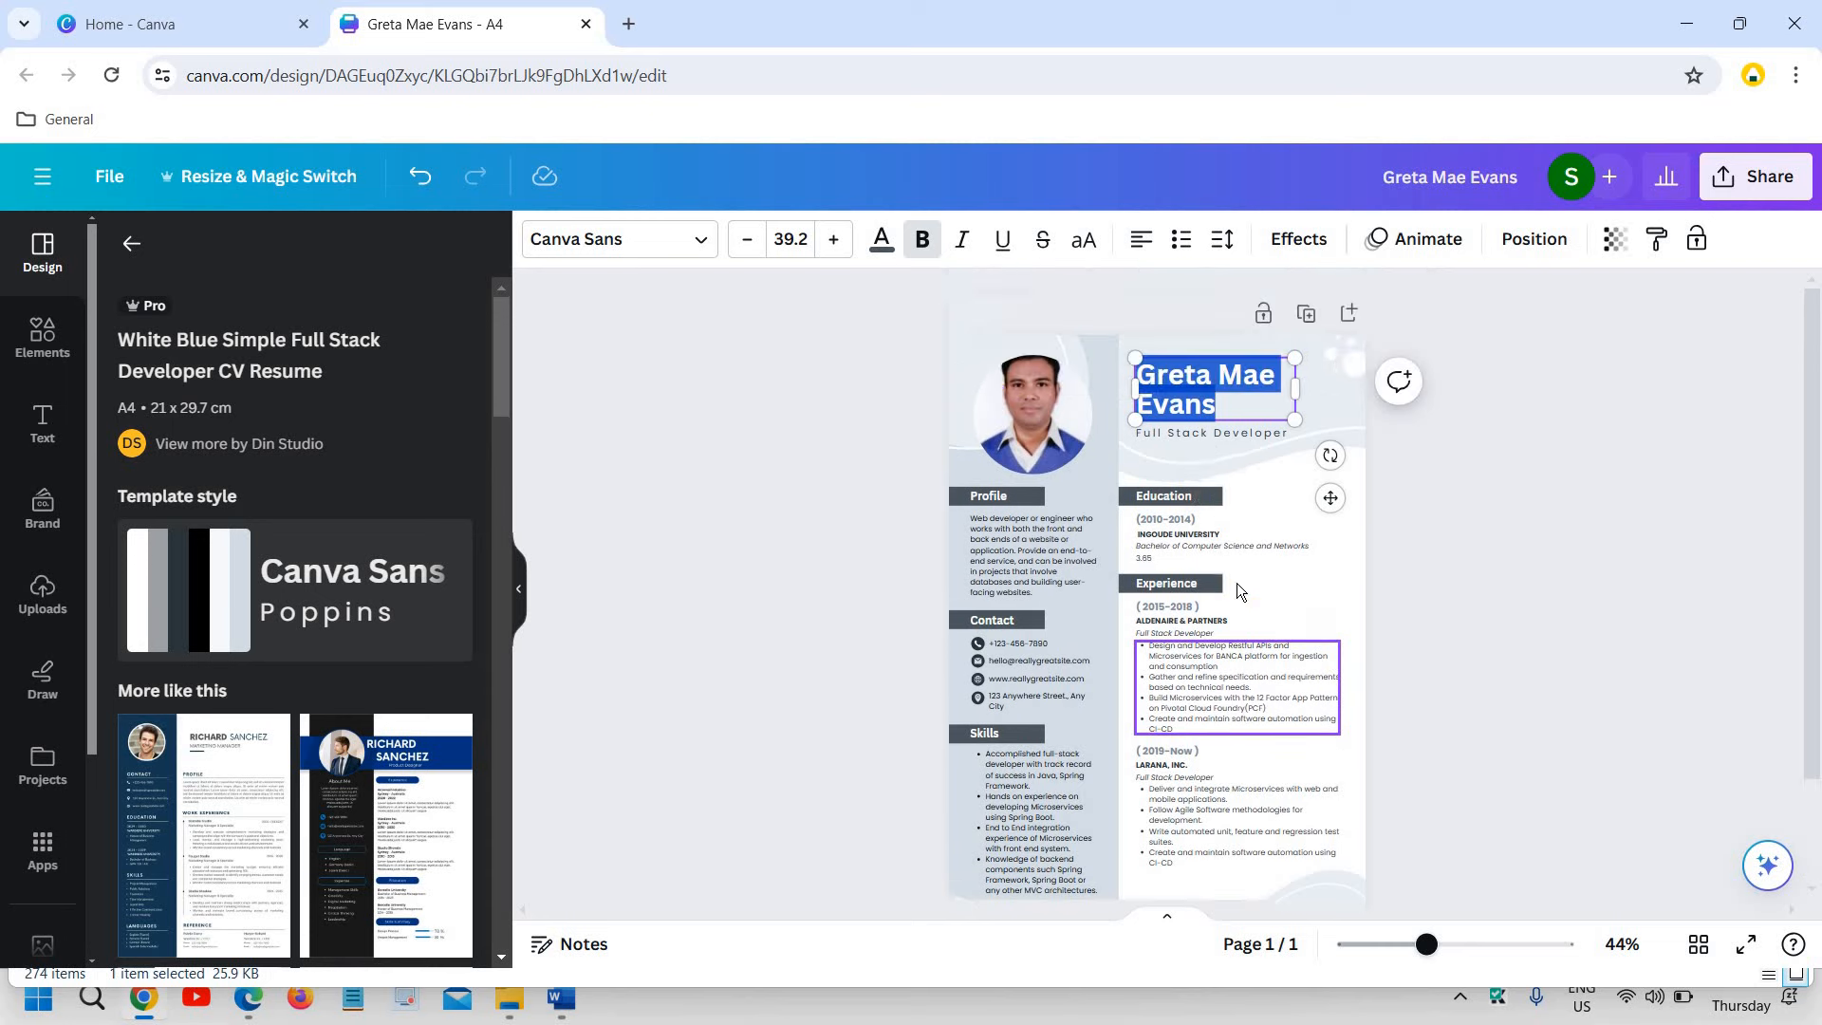
left_click(1516, 617)
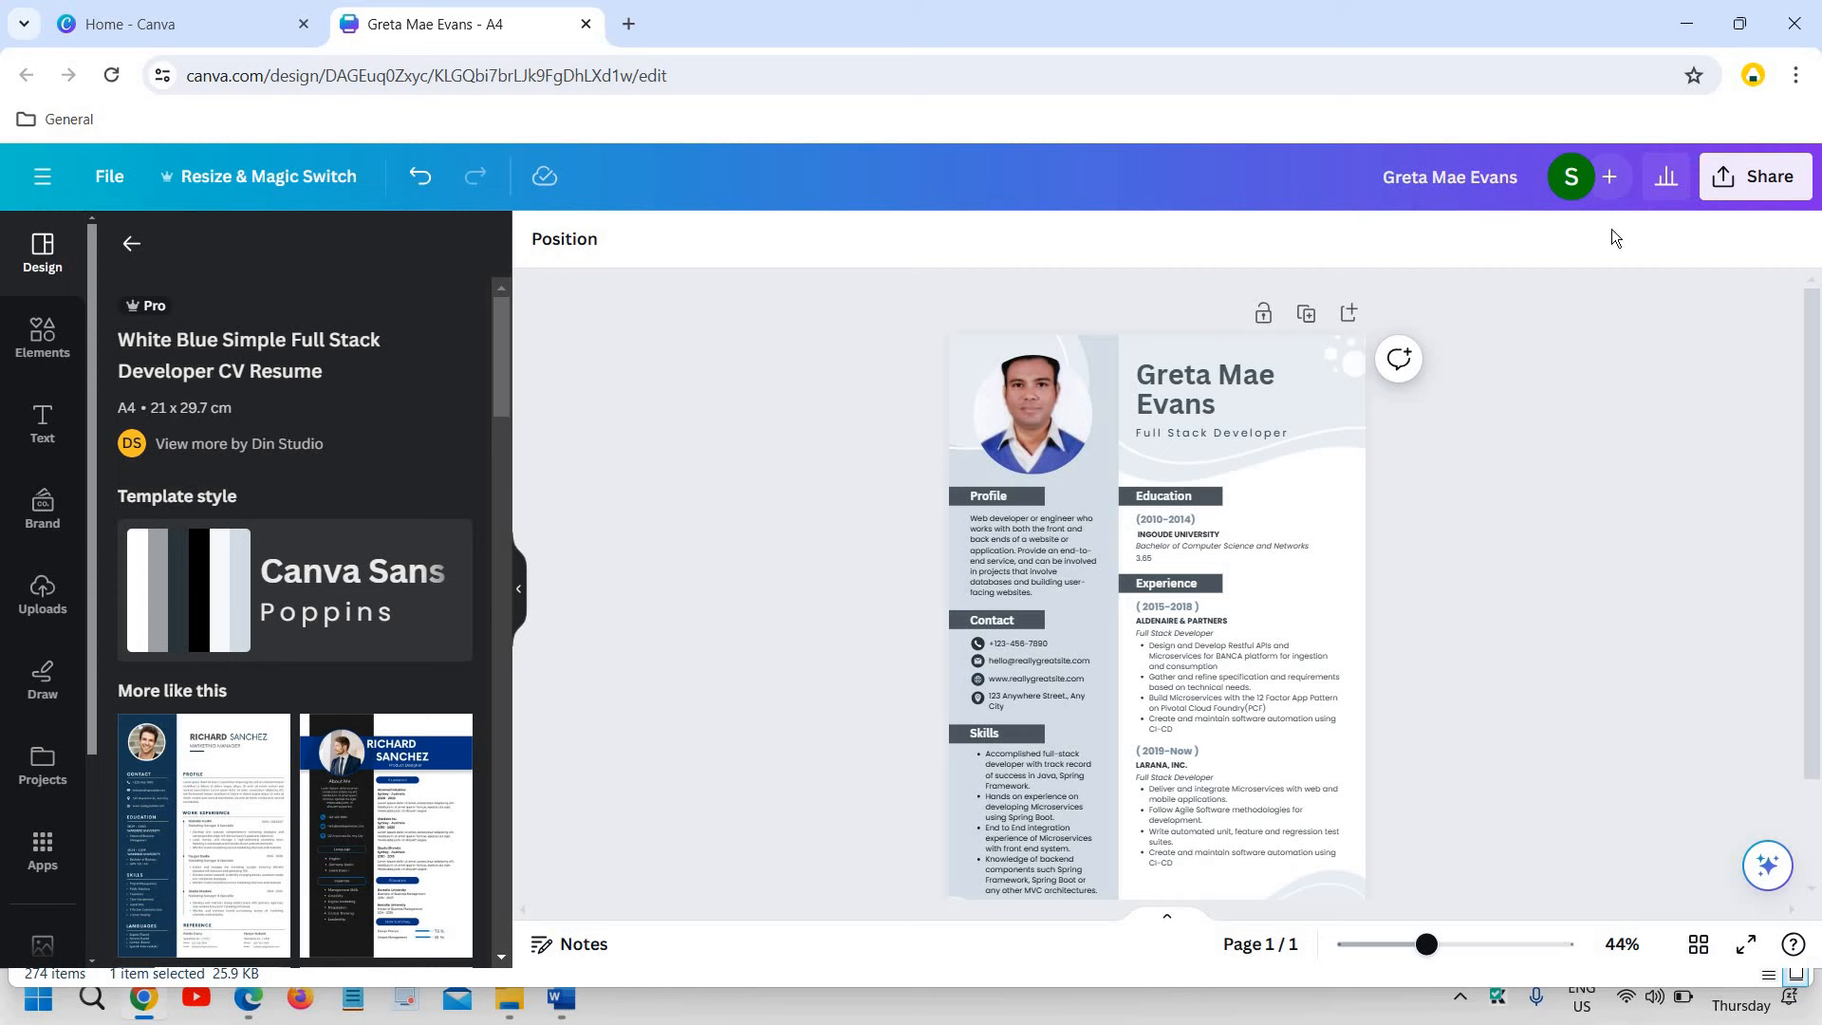
- Download the resume design with the file type PDF Standard
left_click(1786, 189)
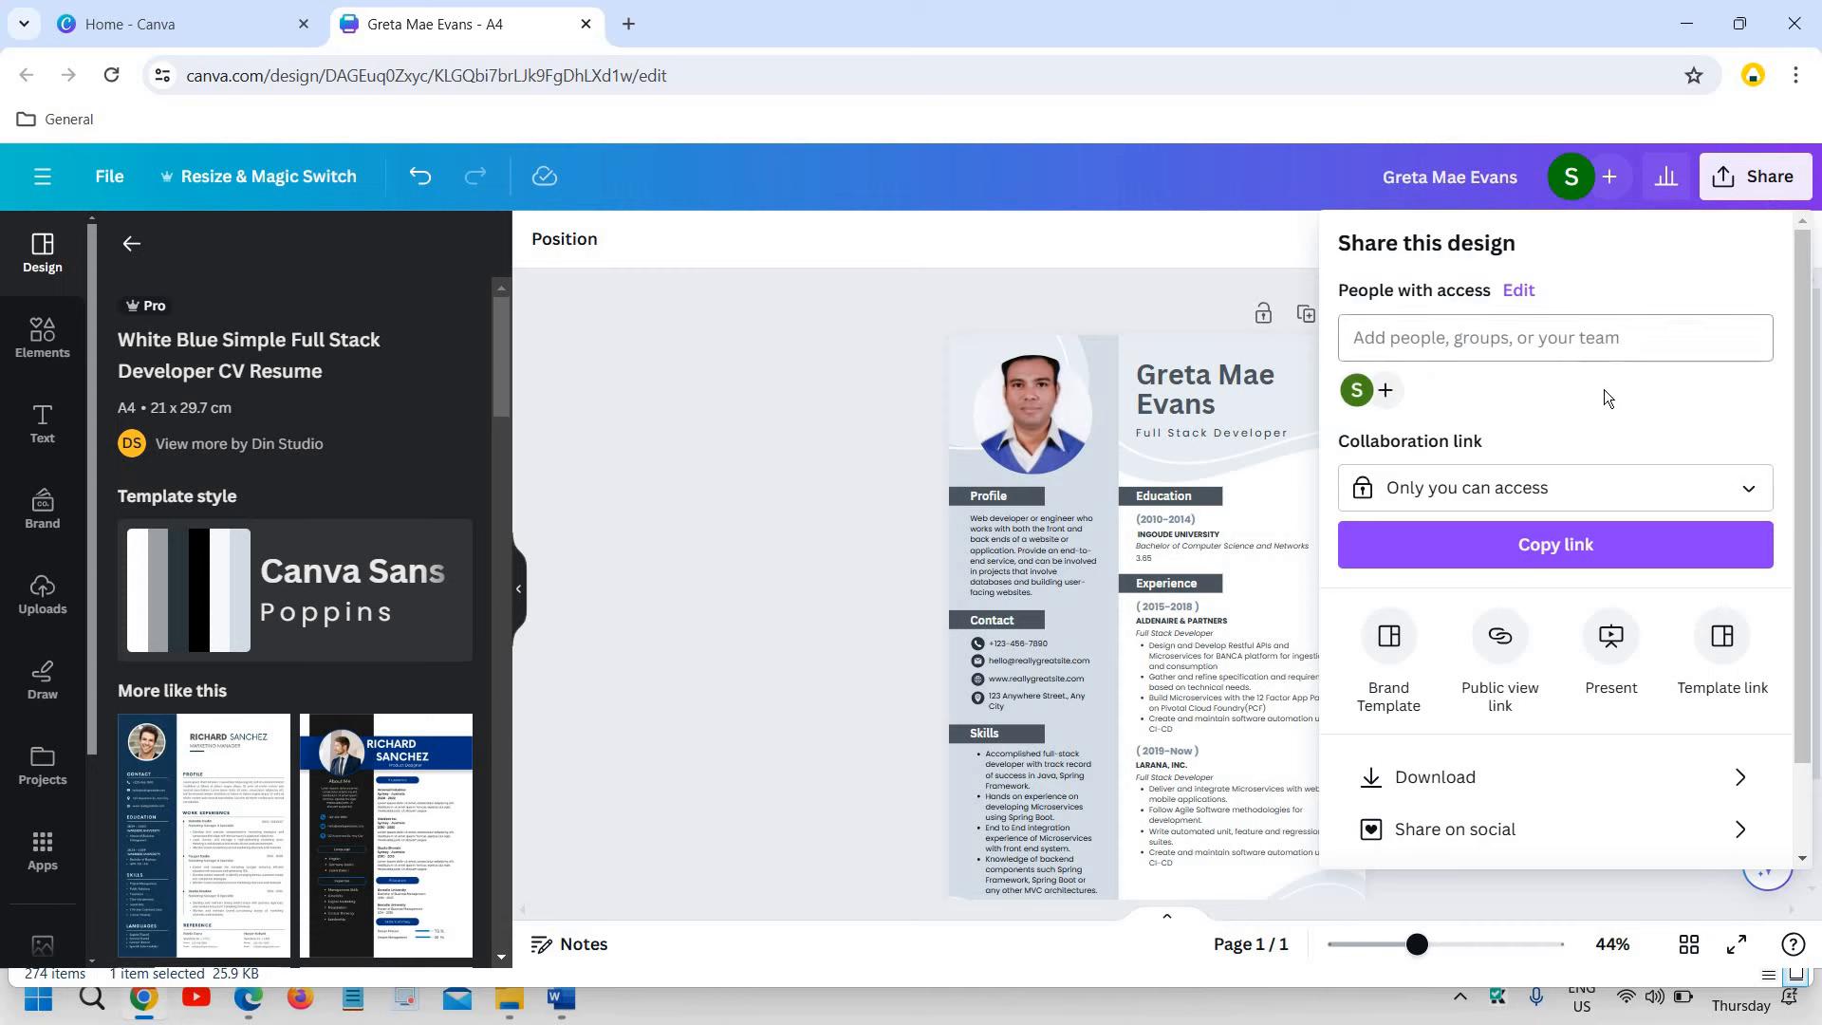
scroll(1509, 628, "down", 1)
left_click(1488, 670)
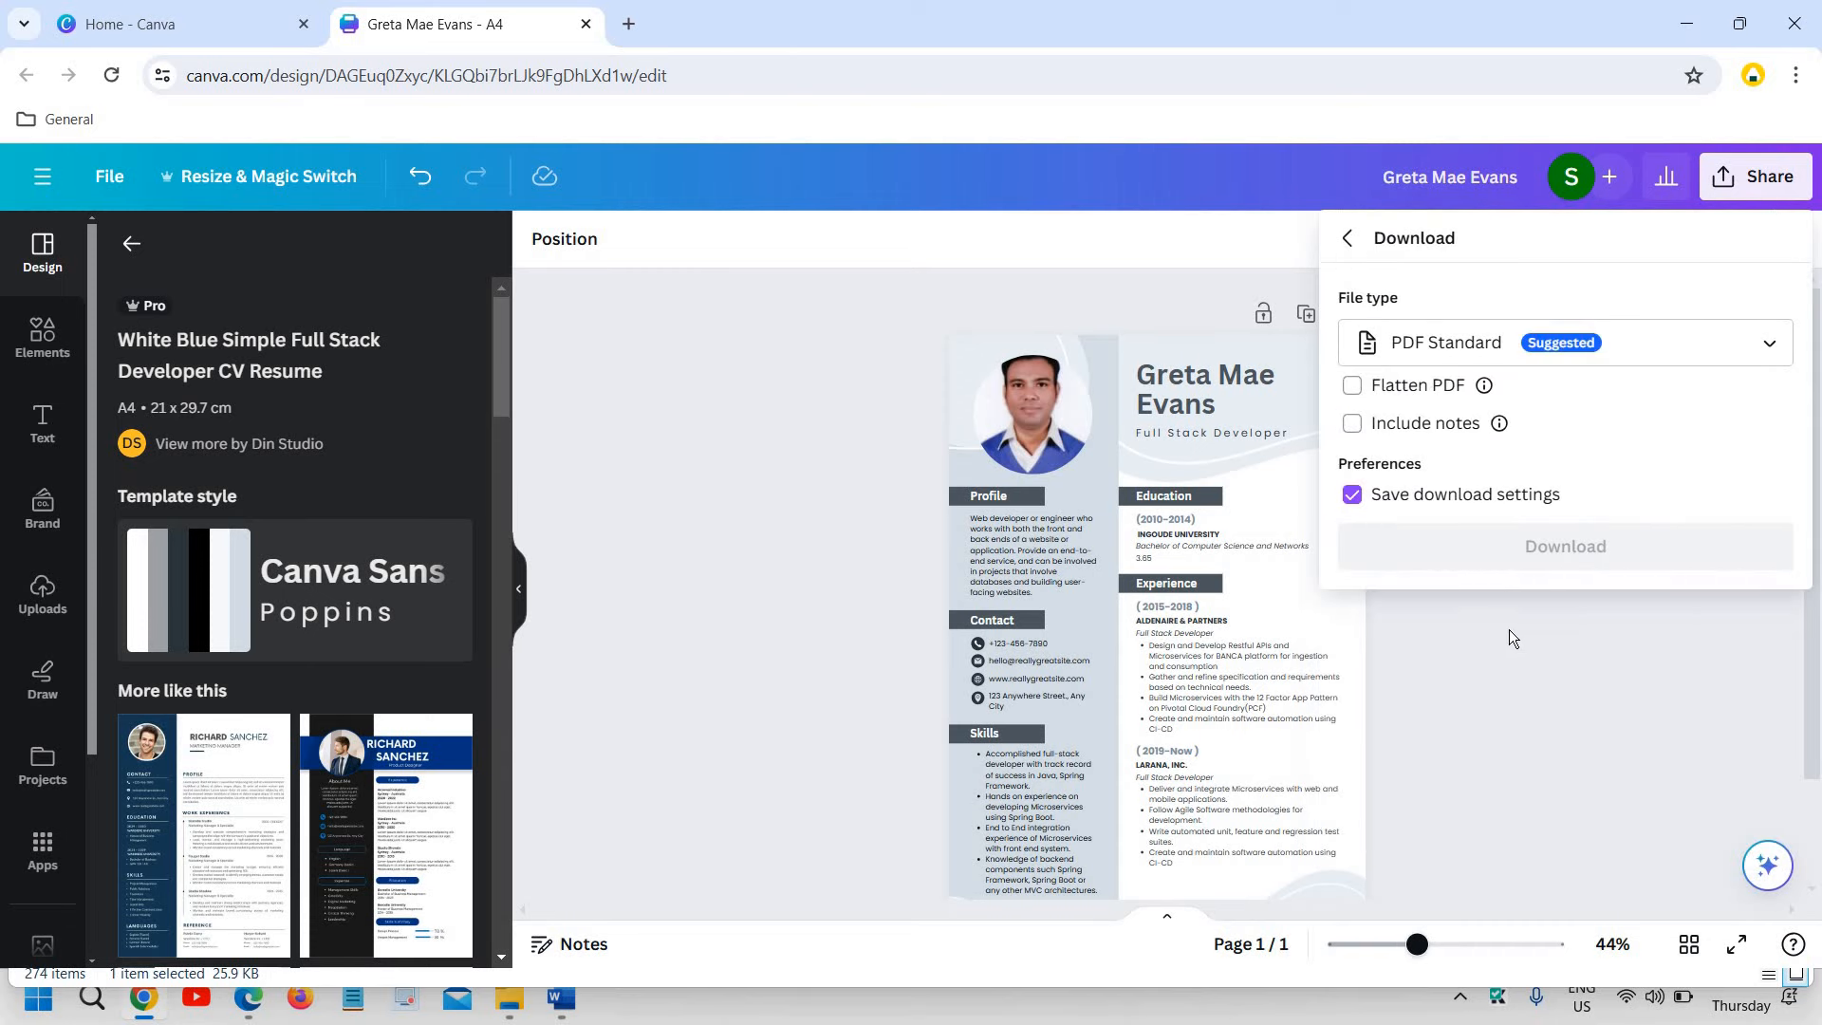
left_click(1623, 344)
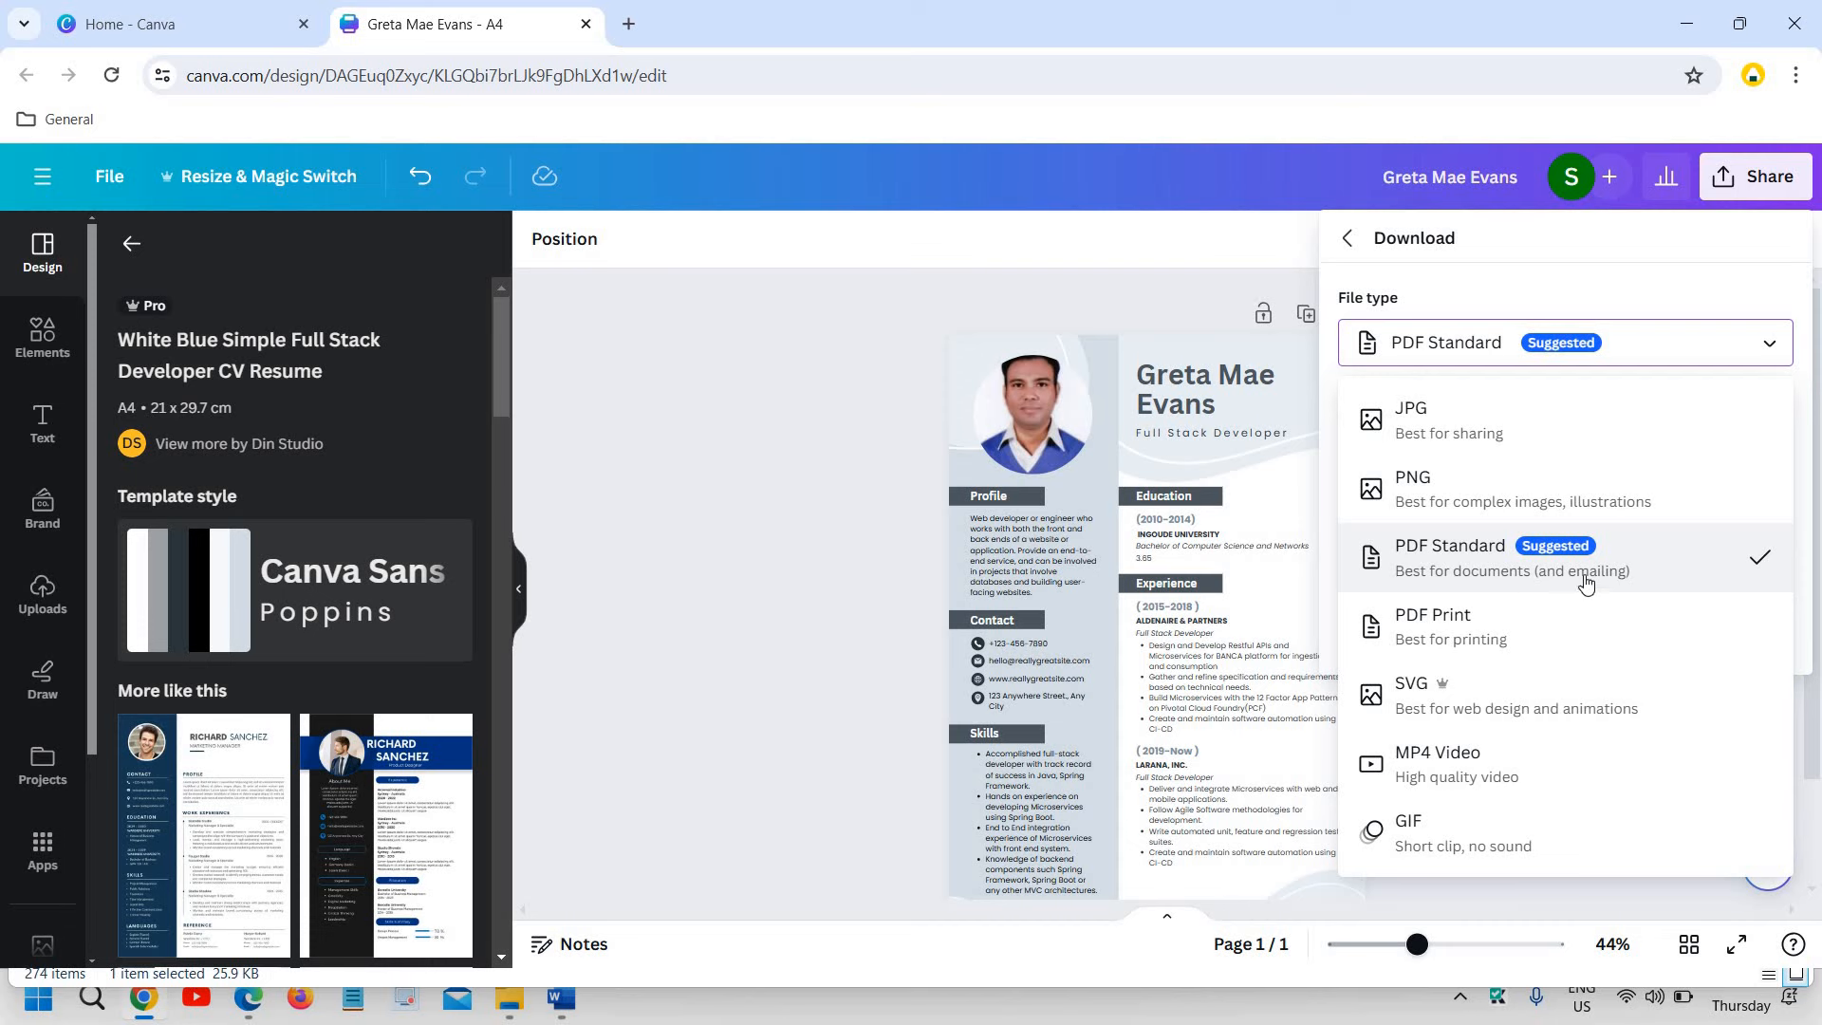
left_click(1486, 563)
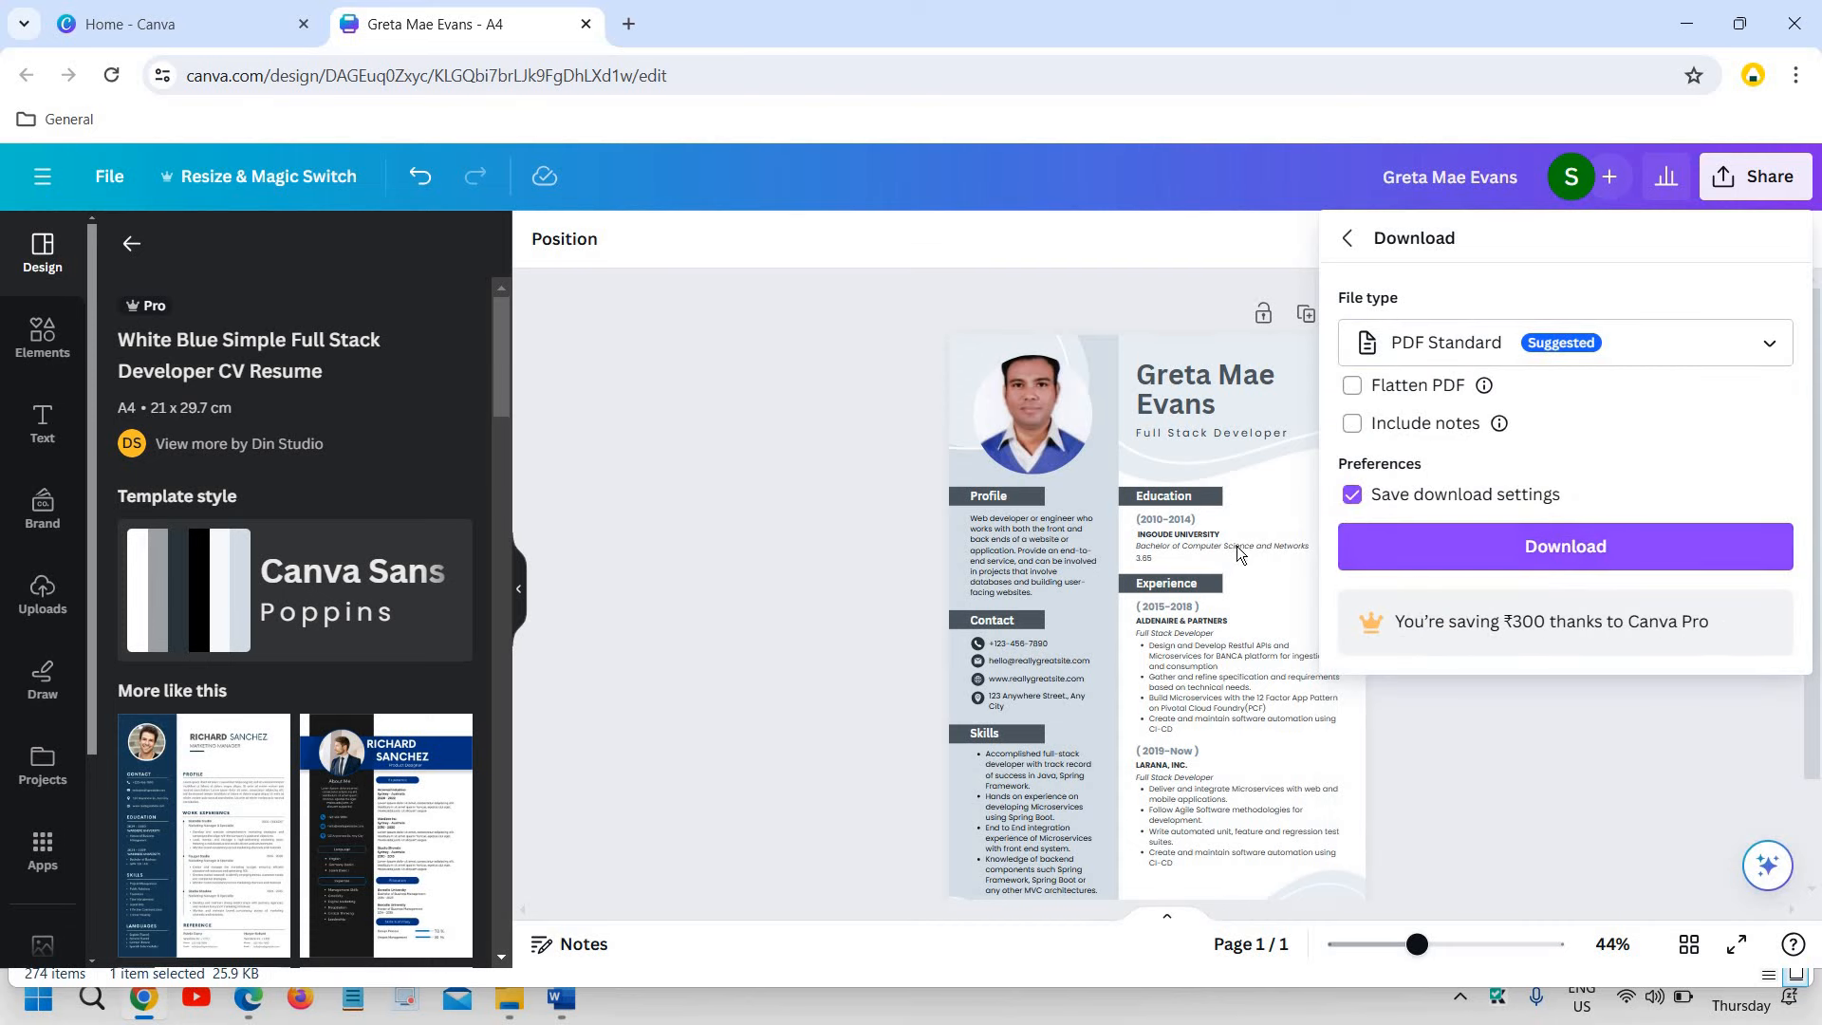
left_click(1487, 559)
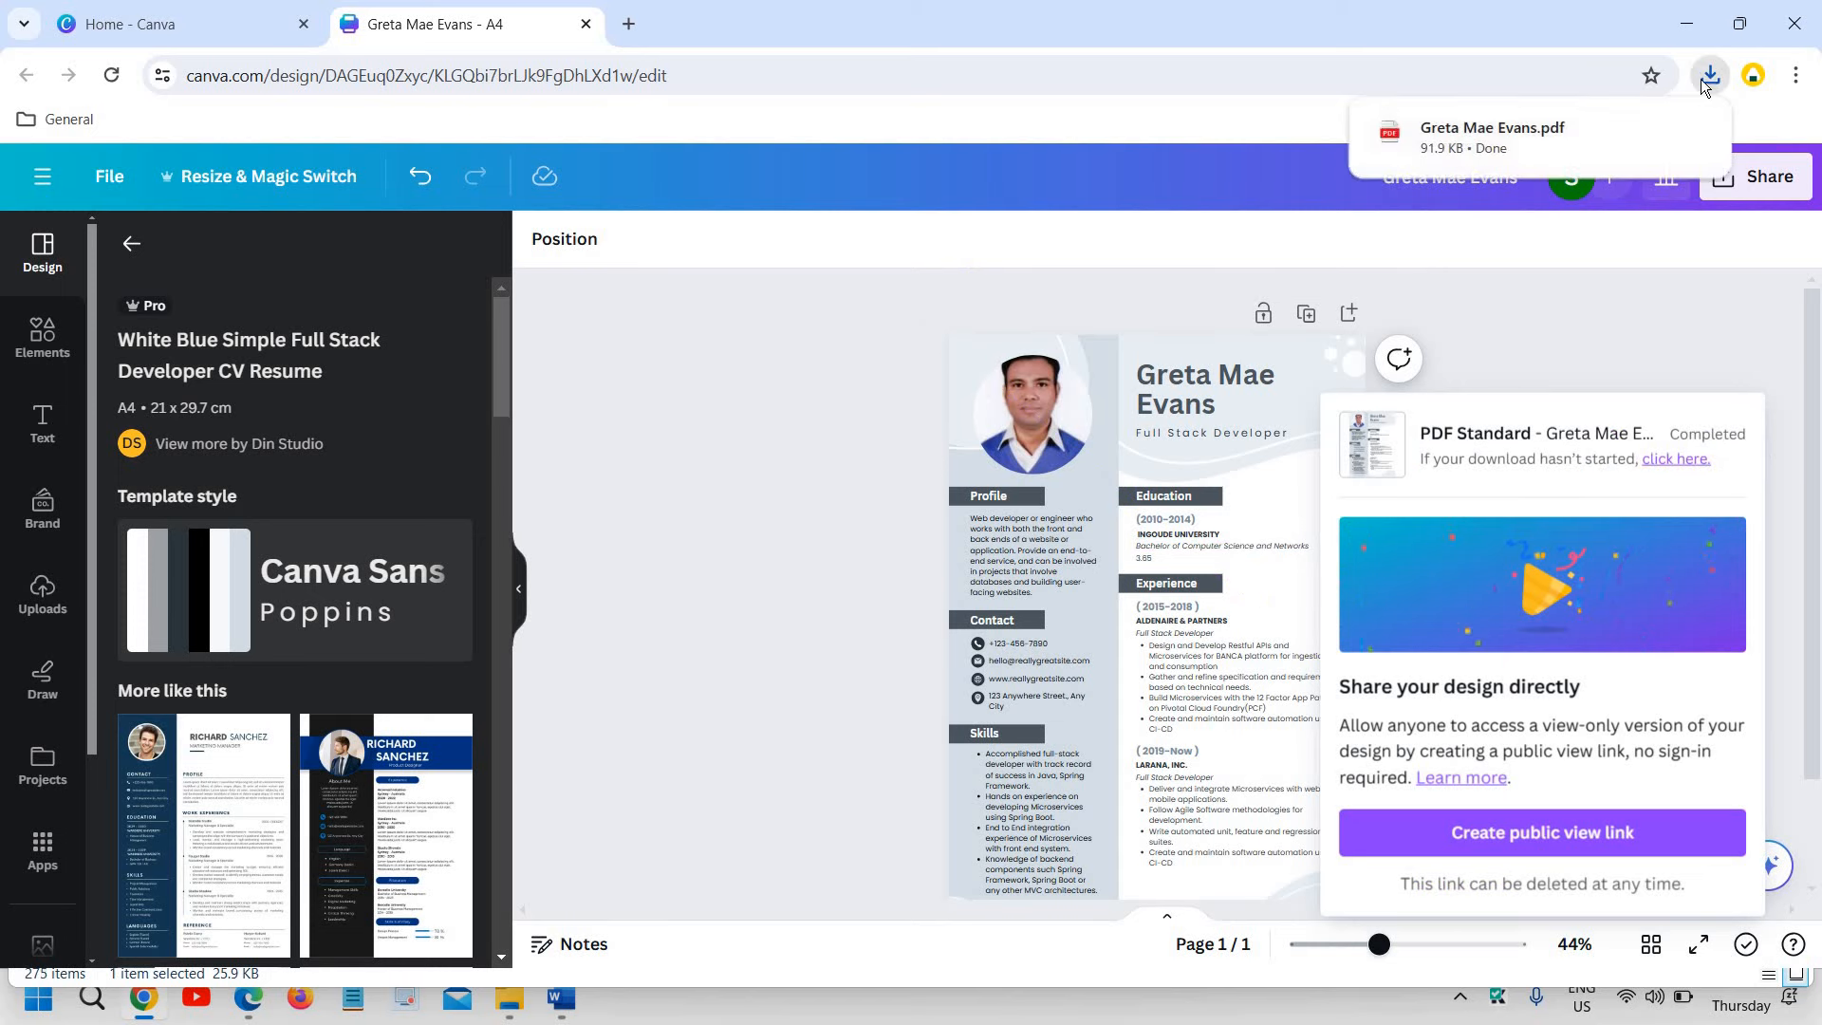
- Open the newly downloaded resume PDF and look through it, then clear the browser and Downloads windows off the desktop
left_click(1711, 80)
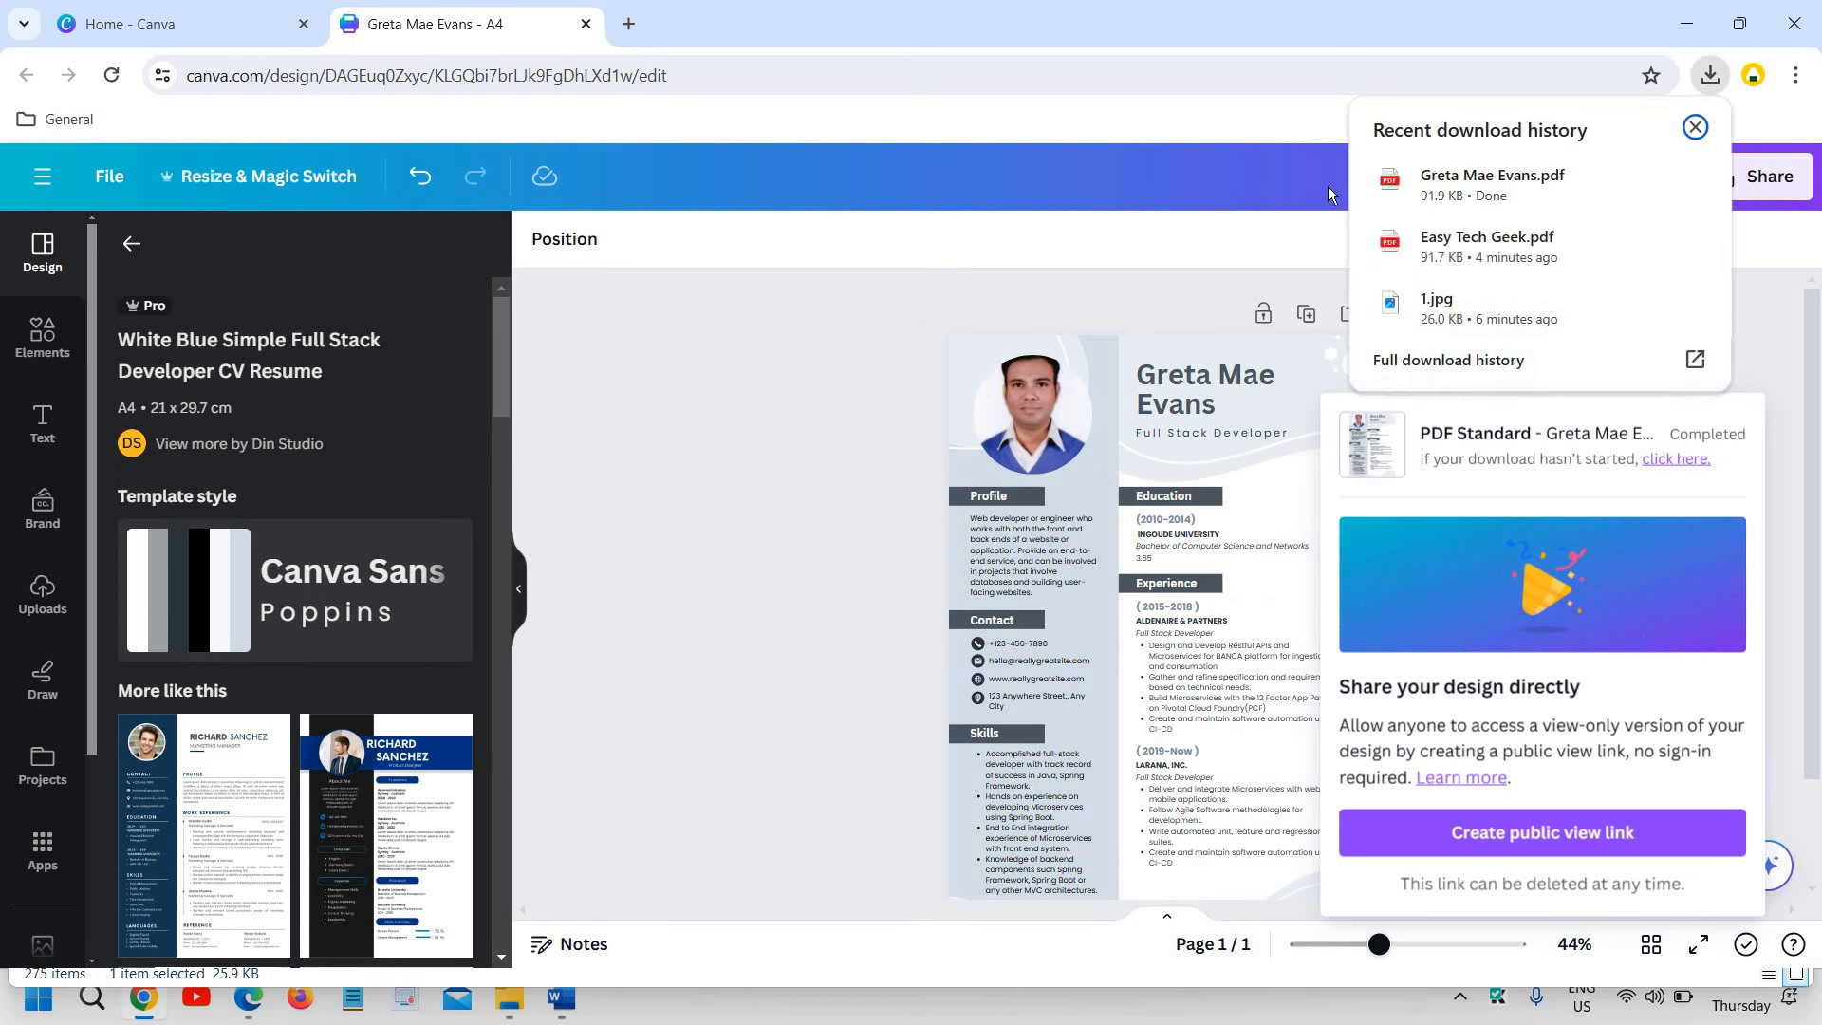
left_click(1509, 176)
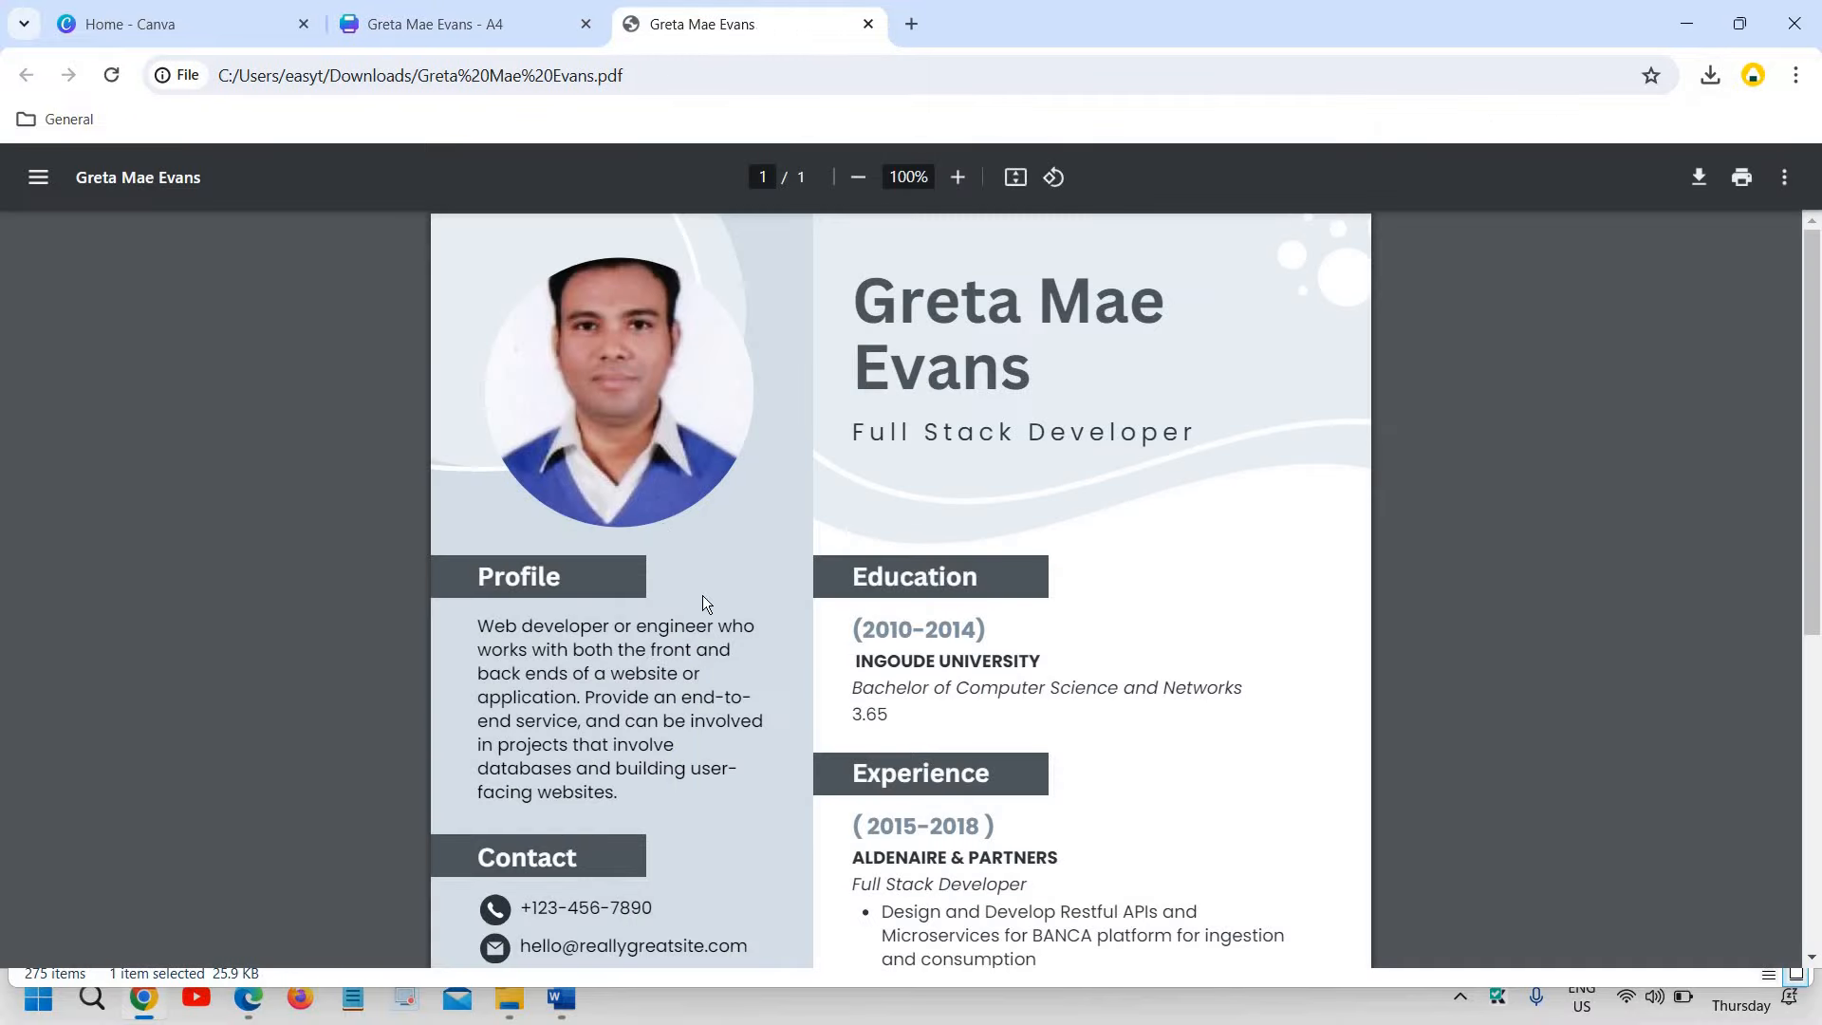
scroll(883, 741, "down", 6)
scroll(883, 741, "up", 6)
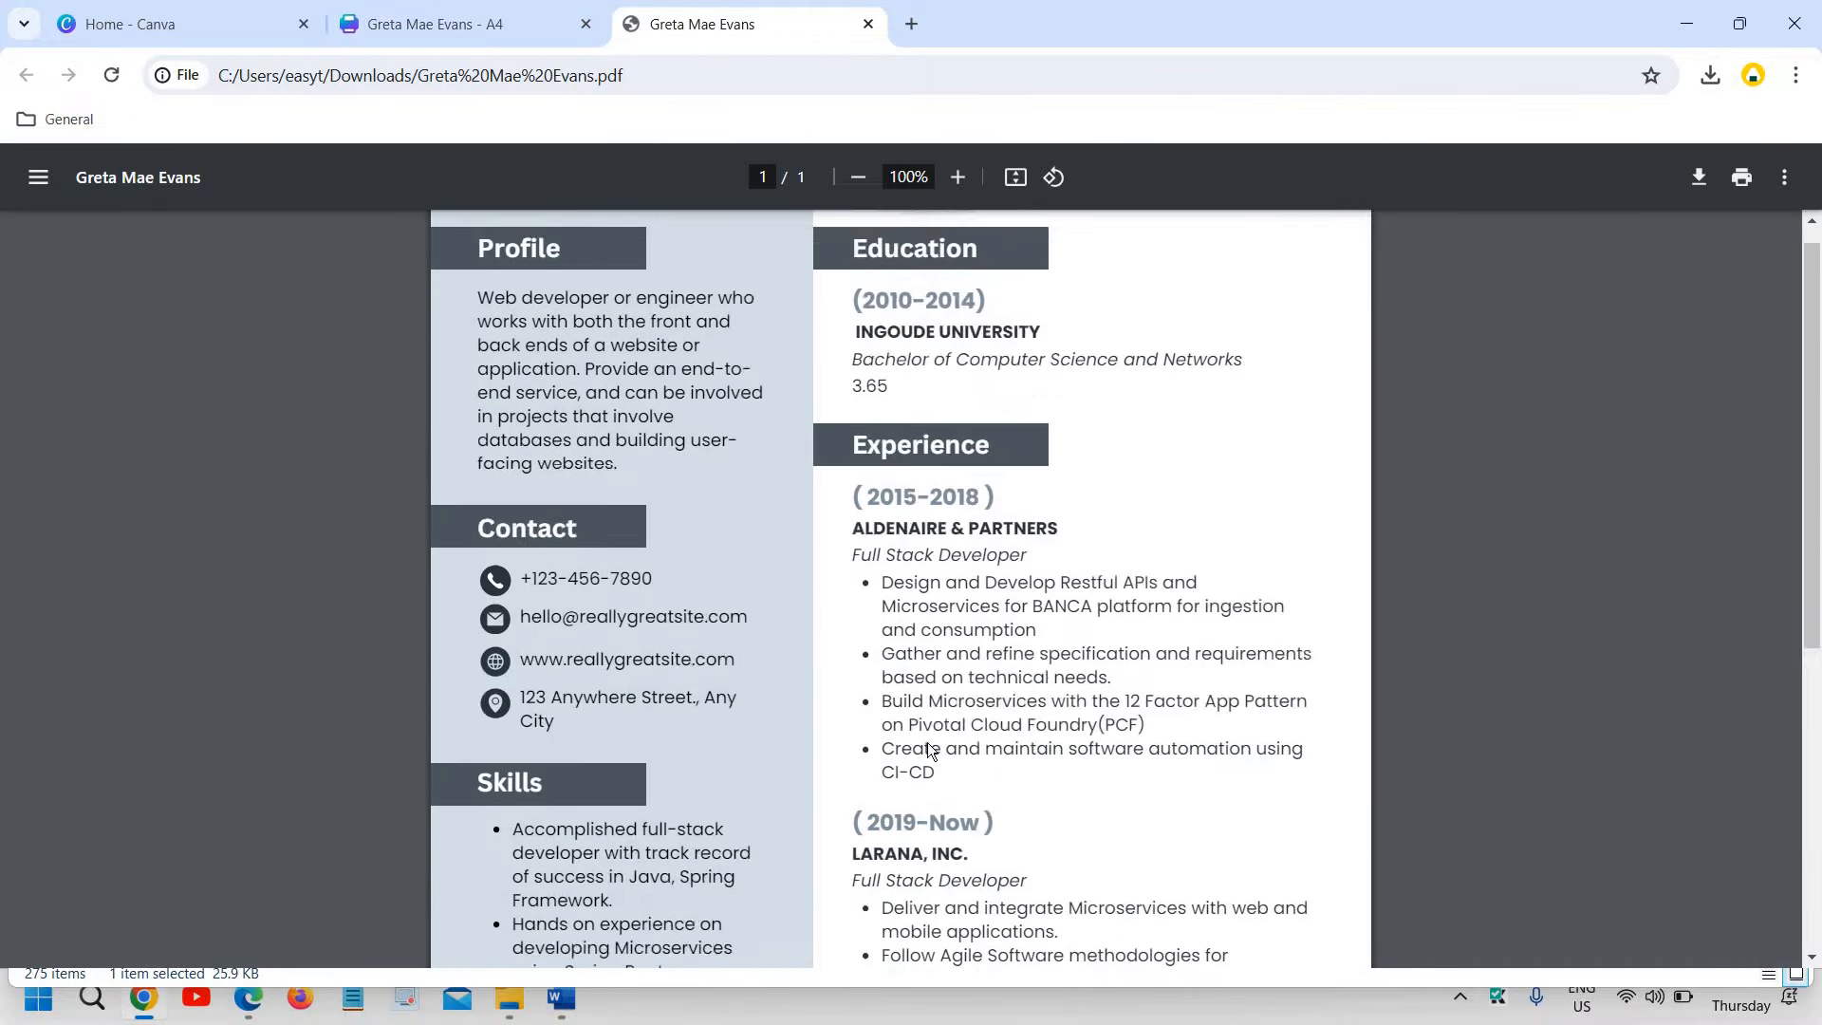
left_click(1695, 21)
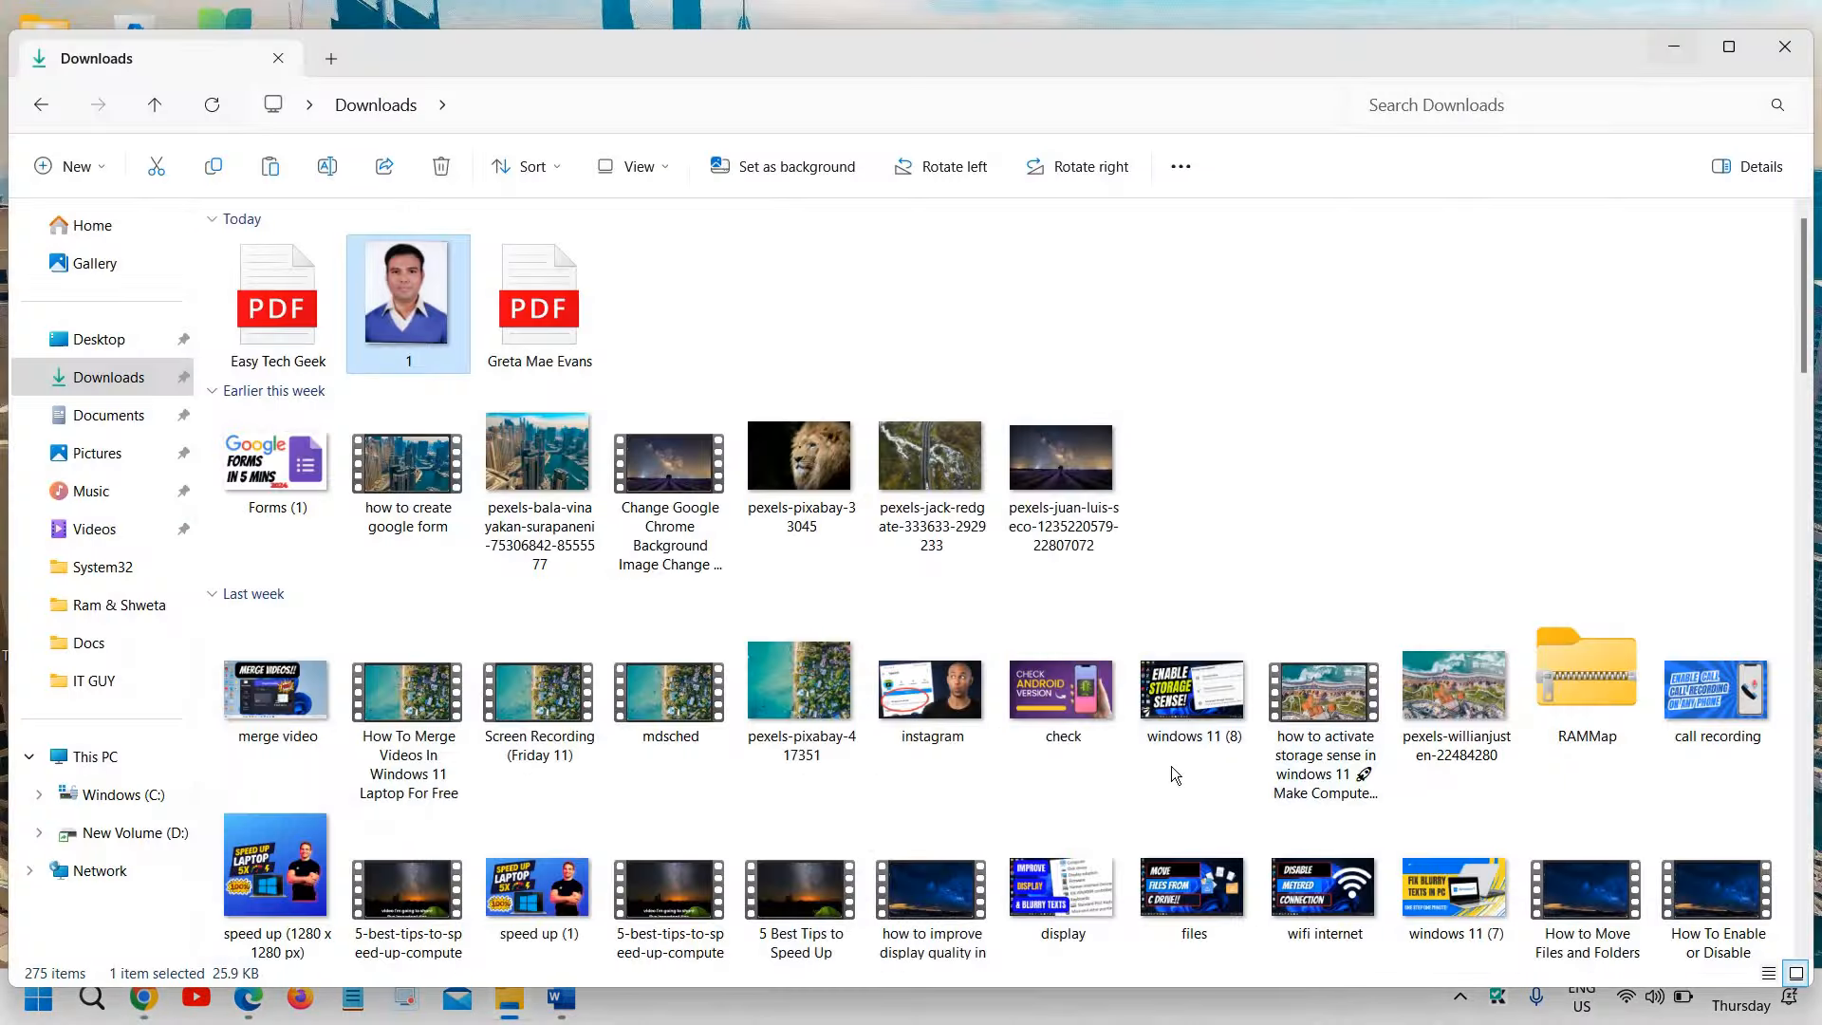
left_click(1784, 49)
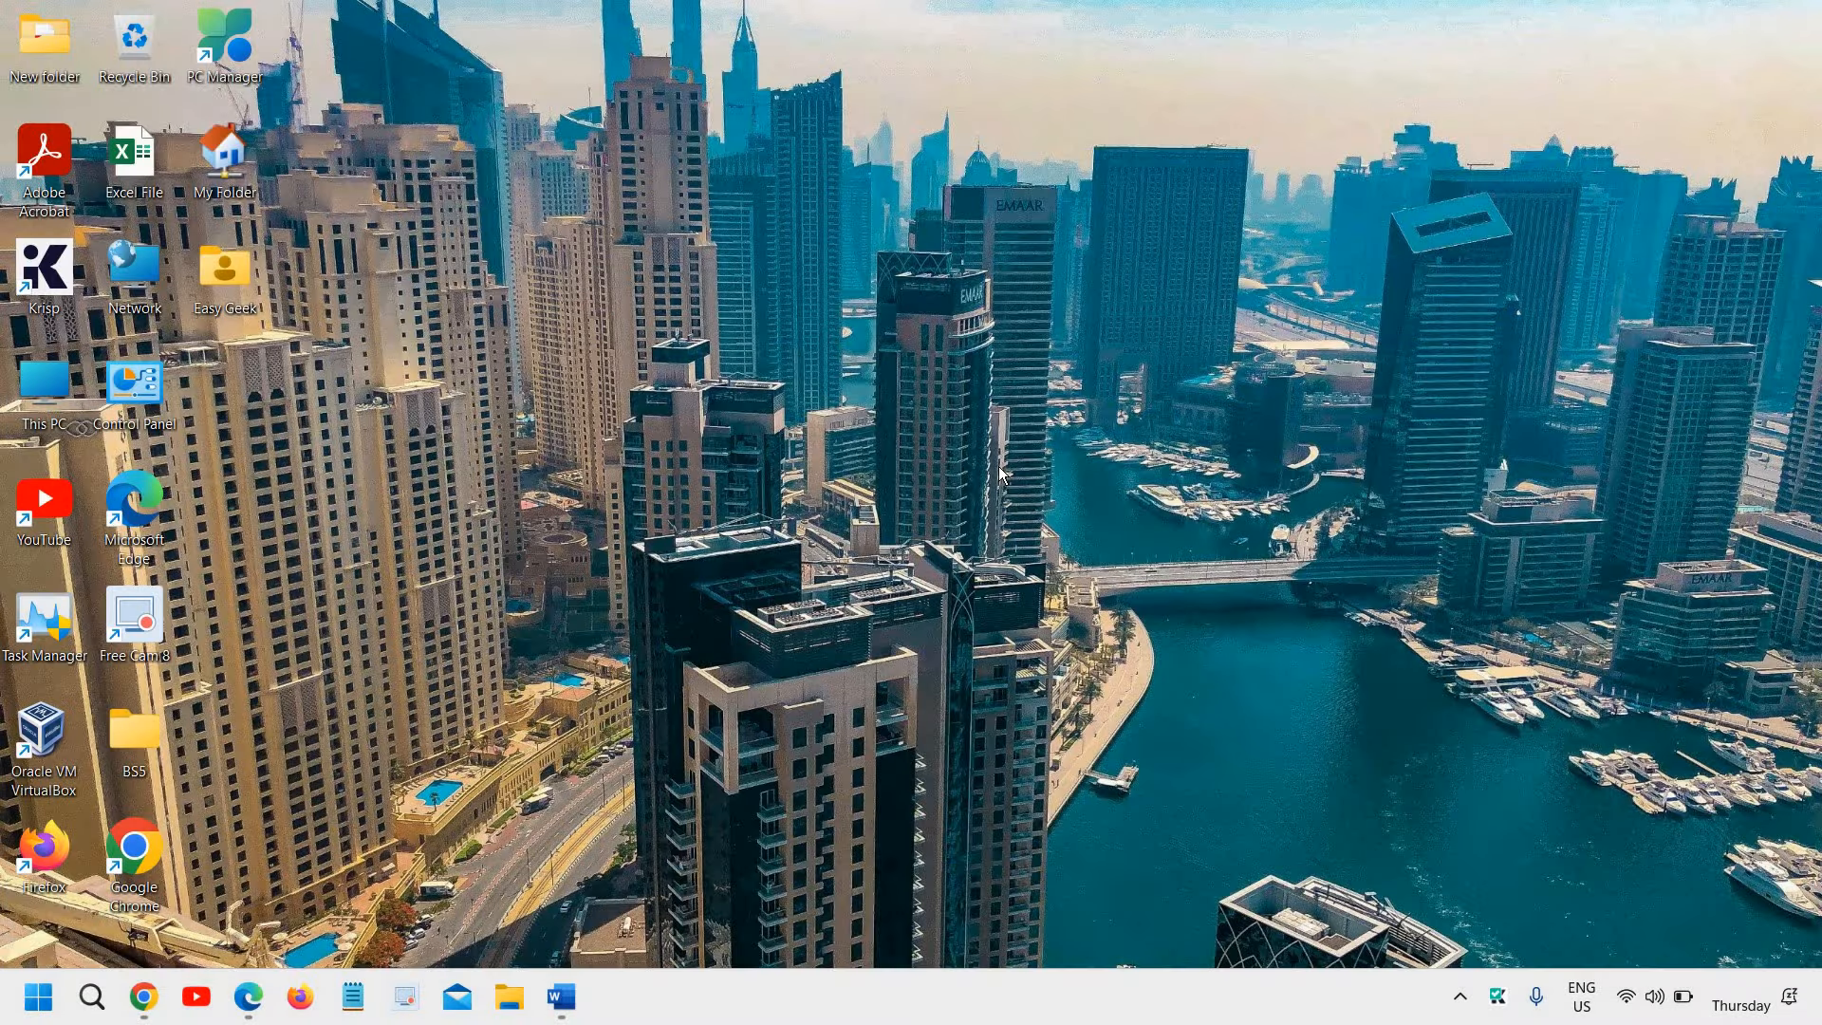